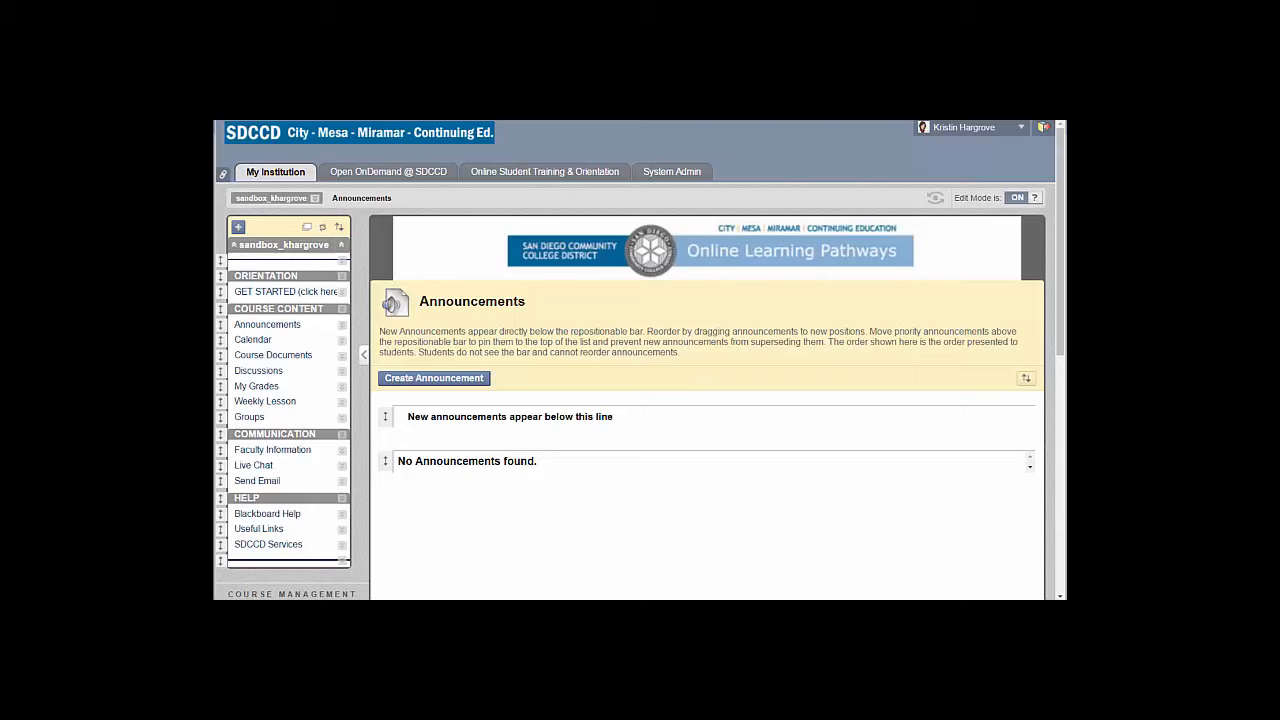
Step: Open the course's Achievements tool and view the achievement types that can be created
scroll(640, 360, down, 5)
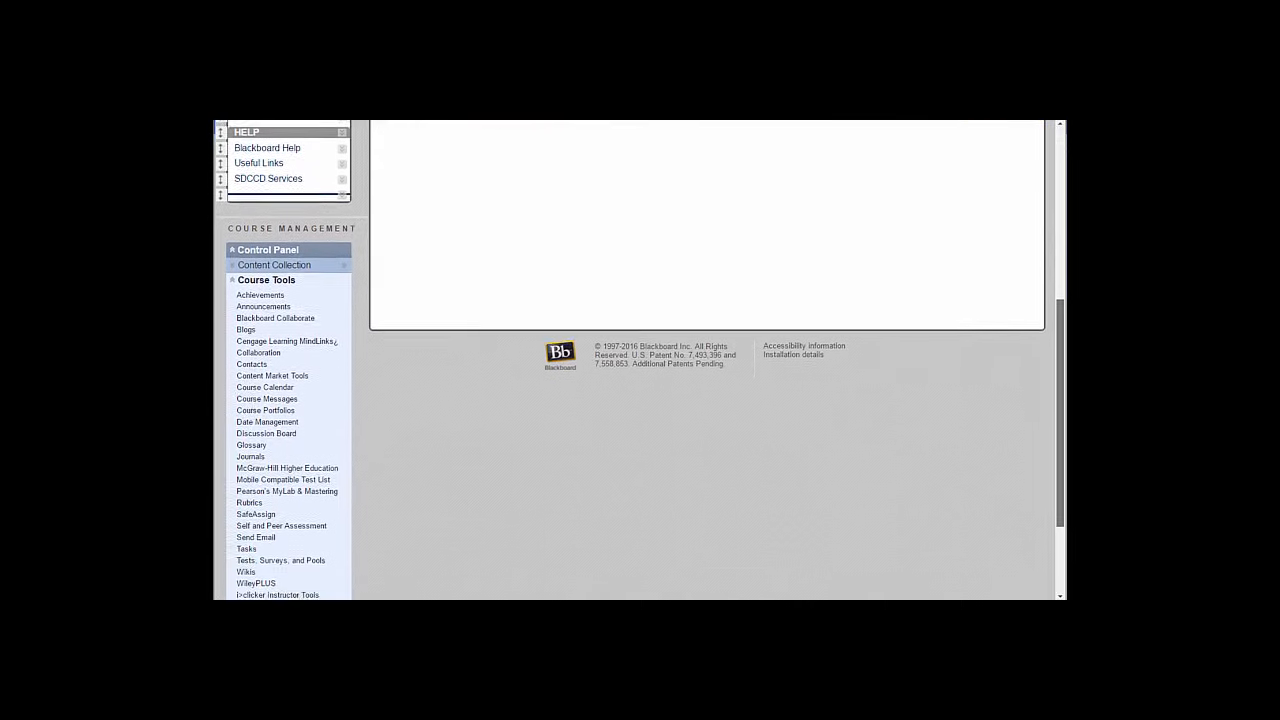
click(285, 290)
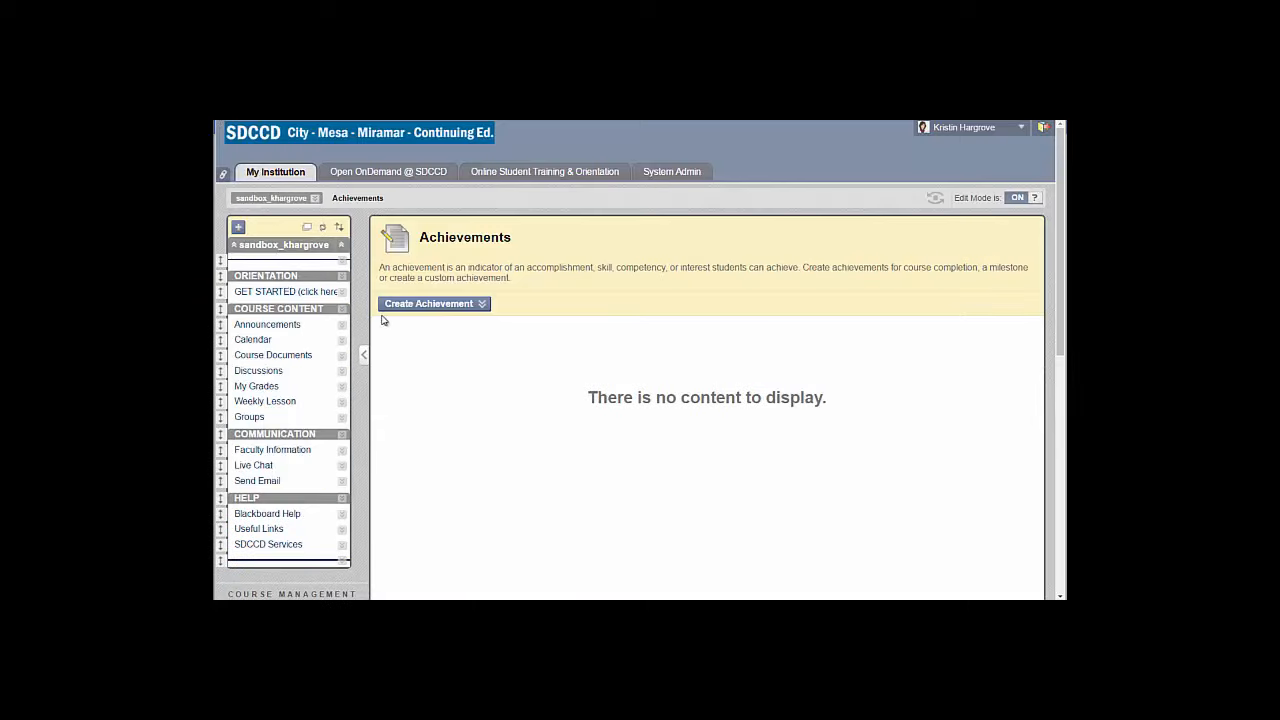
click(394, 306)
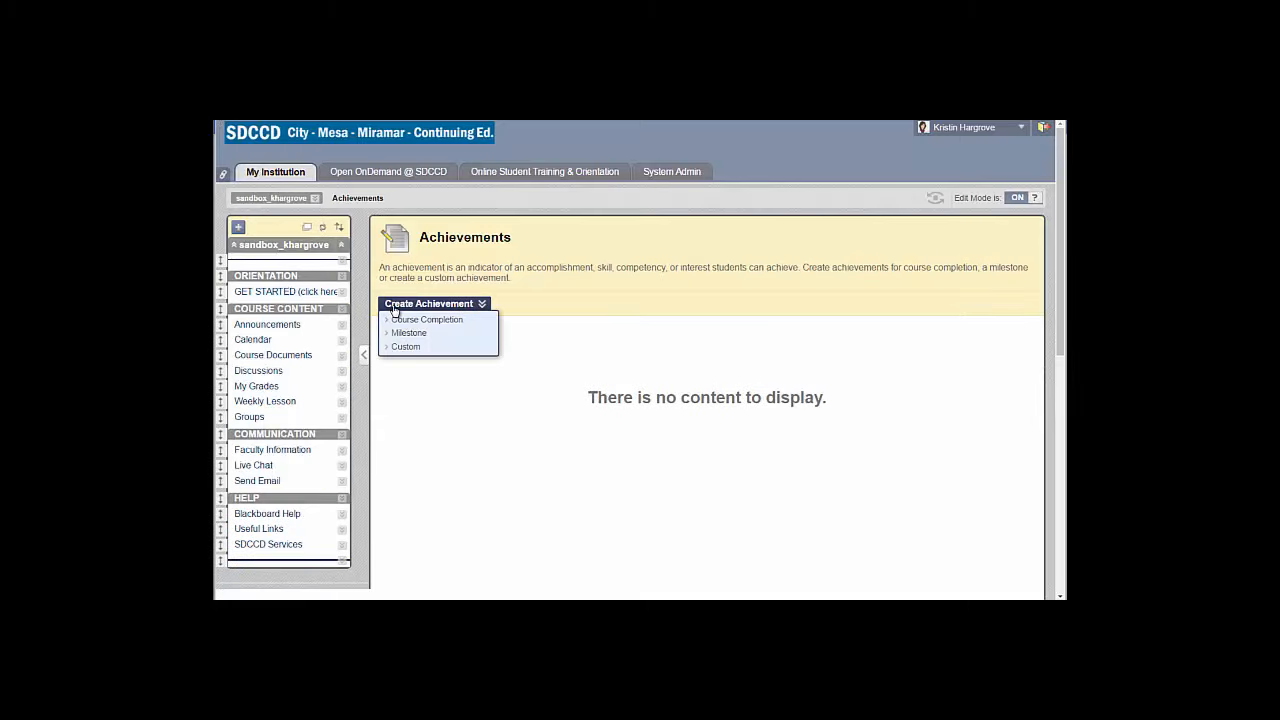
click(458, 348)
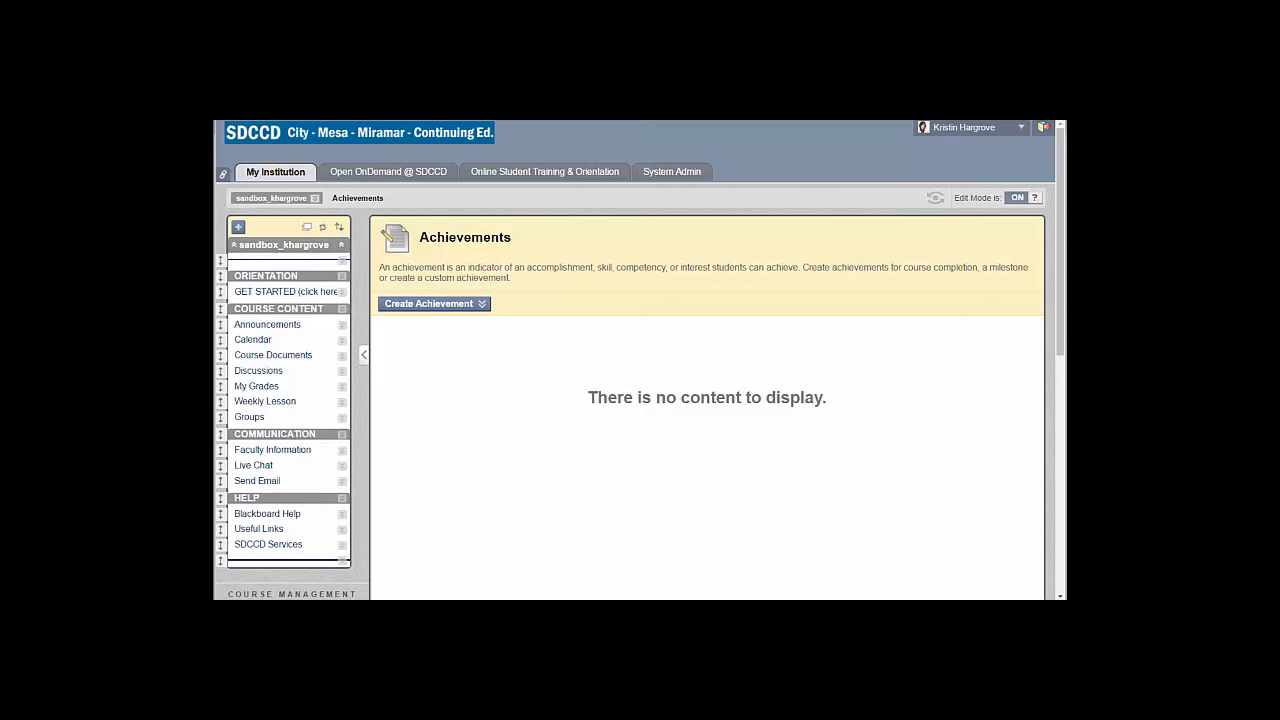
Step: Add a tool link named Achievement Badges of type Achievements to the course menu and make it available to users
click(239, 226)
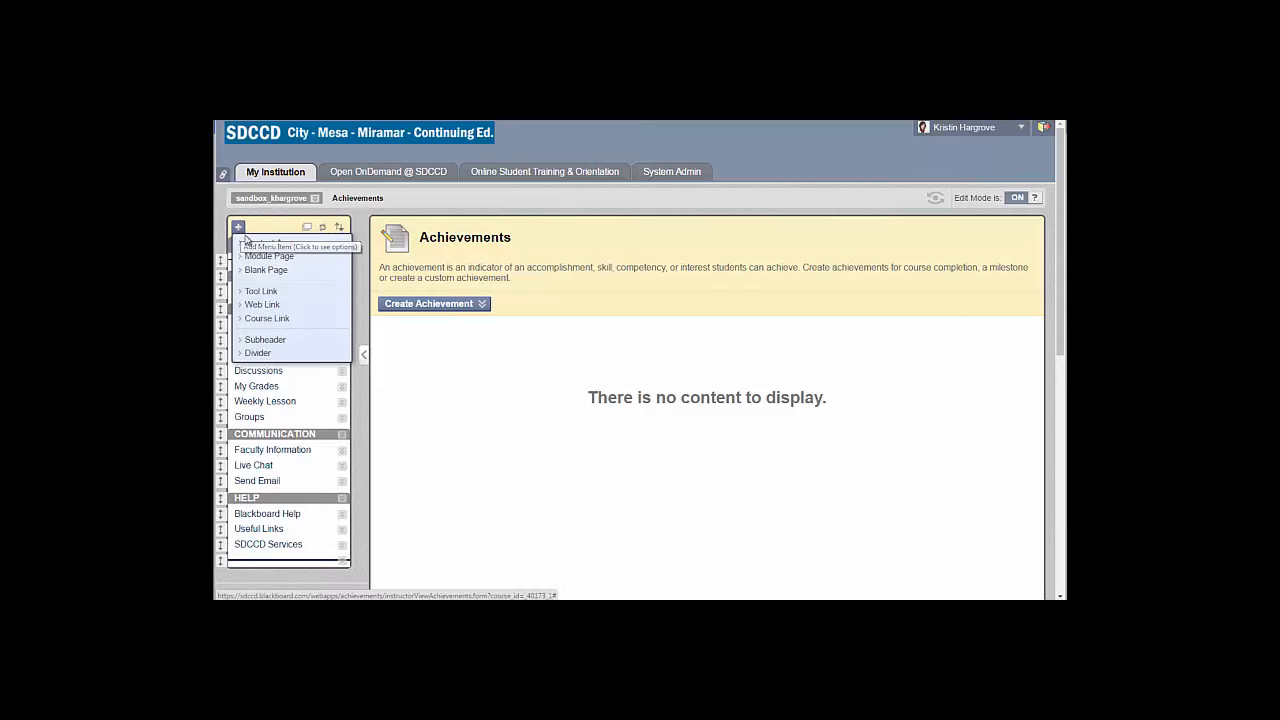
click(262, 296)
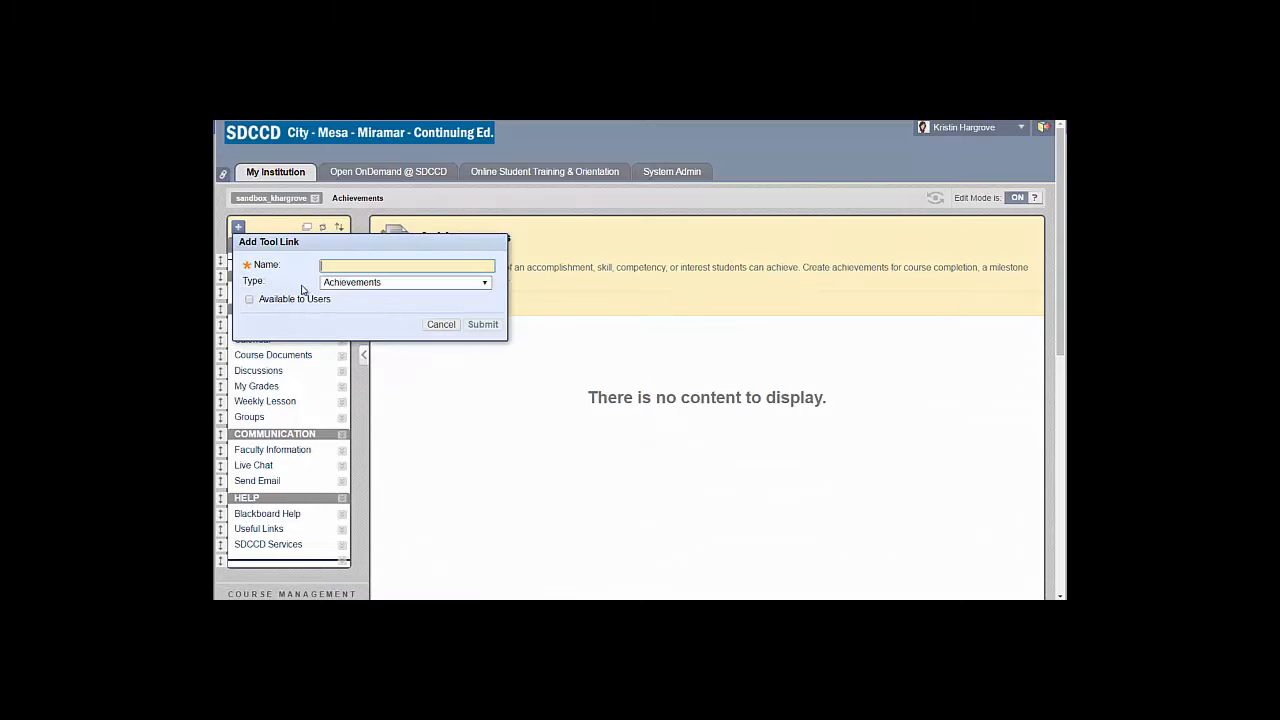
click(340, 284)
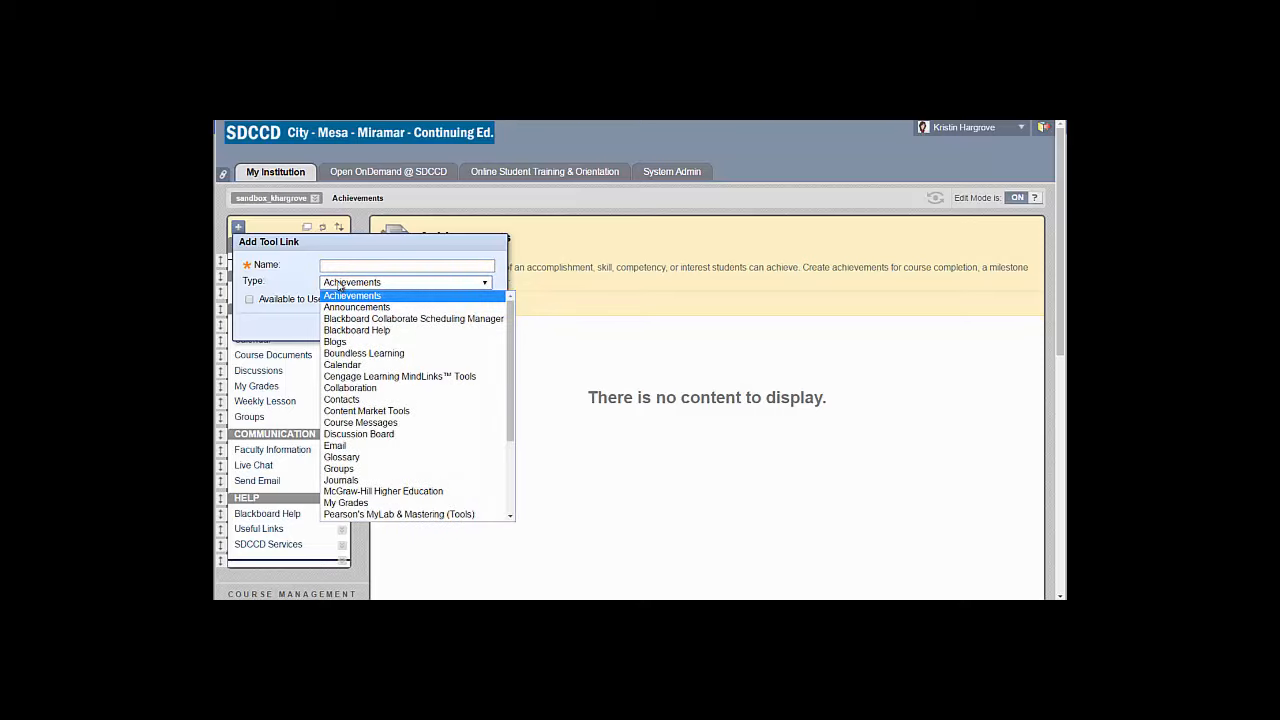
click(341, 293)
click(345, 263)
text(Achievement Badges)
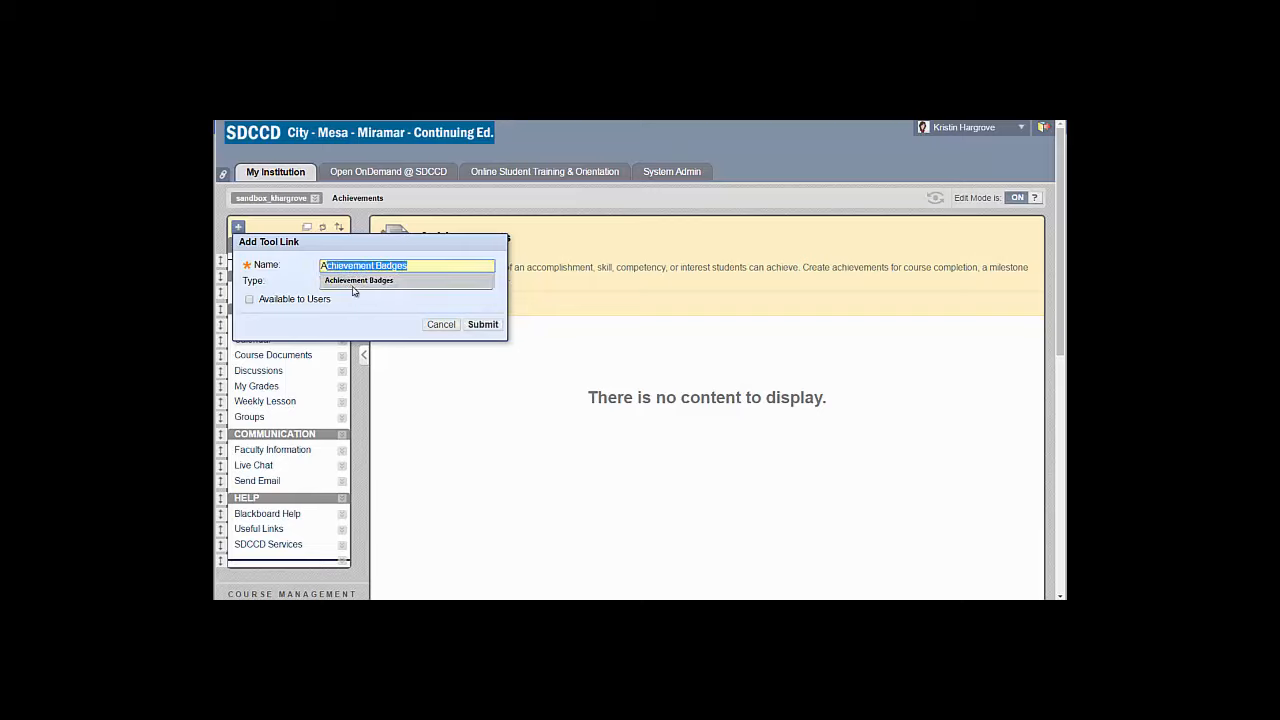
click(352, 285)
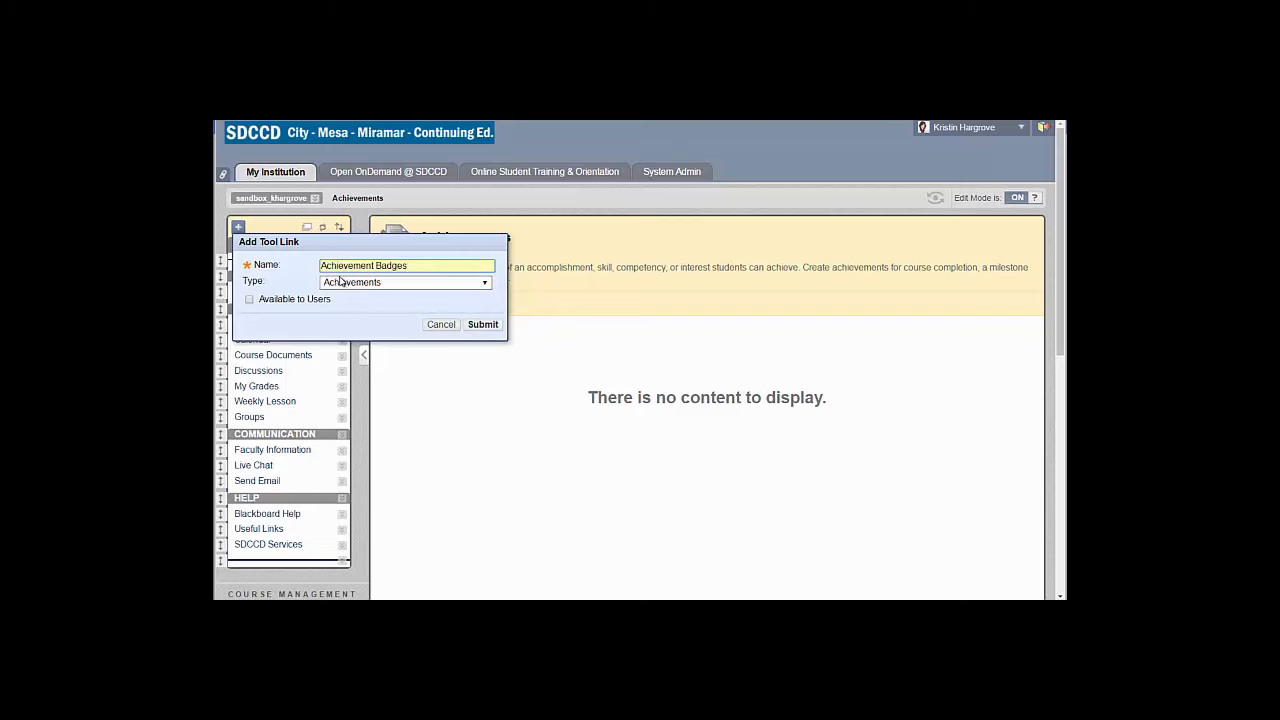
click(250, 300)
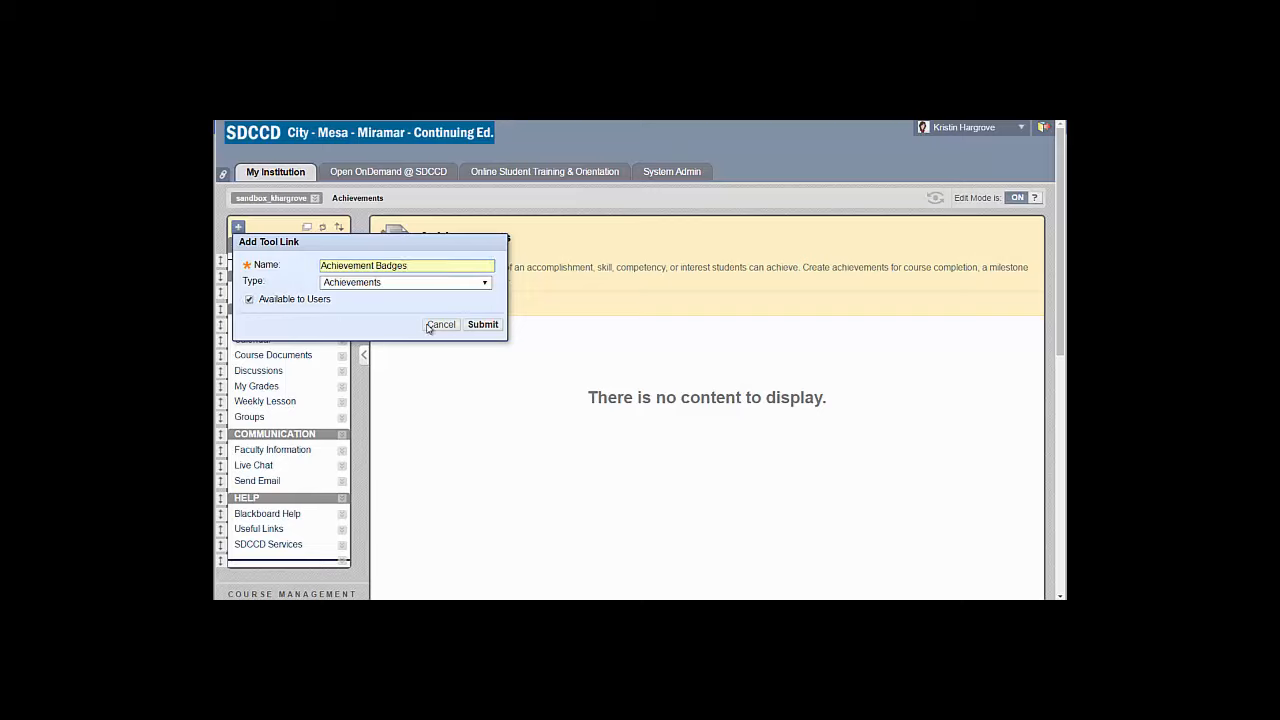
click(482, 325)
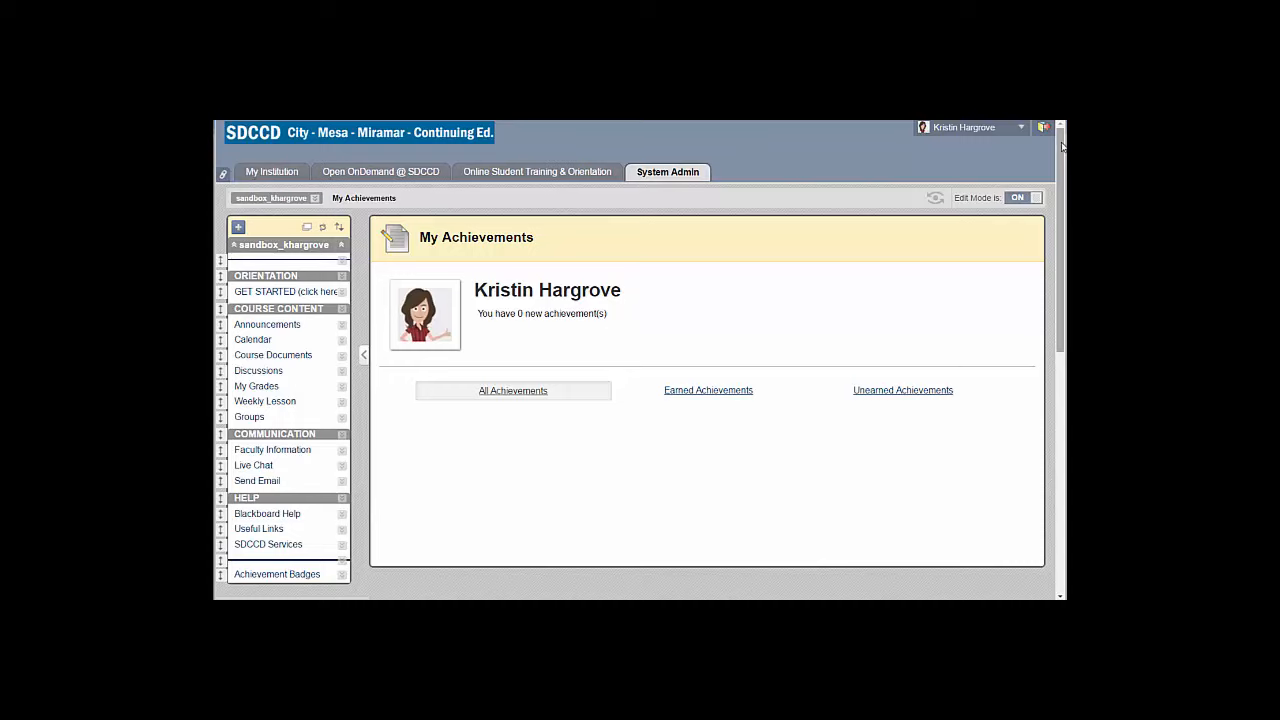
Step: Start a new Milestone achievement from the course's Achievements tool and name it "Unit 1 = 70%"
drag(1061, 146, 1061, 263)
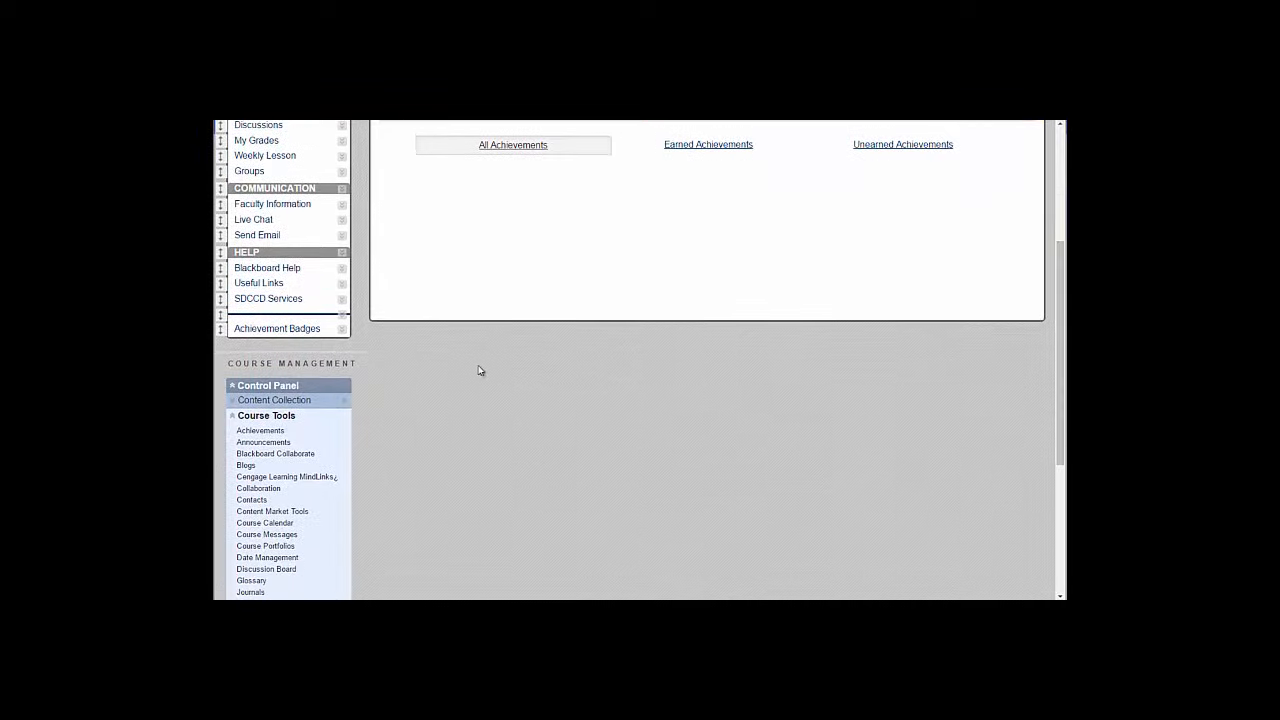
click(263, 431)
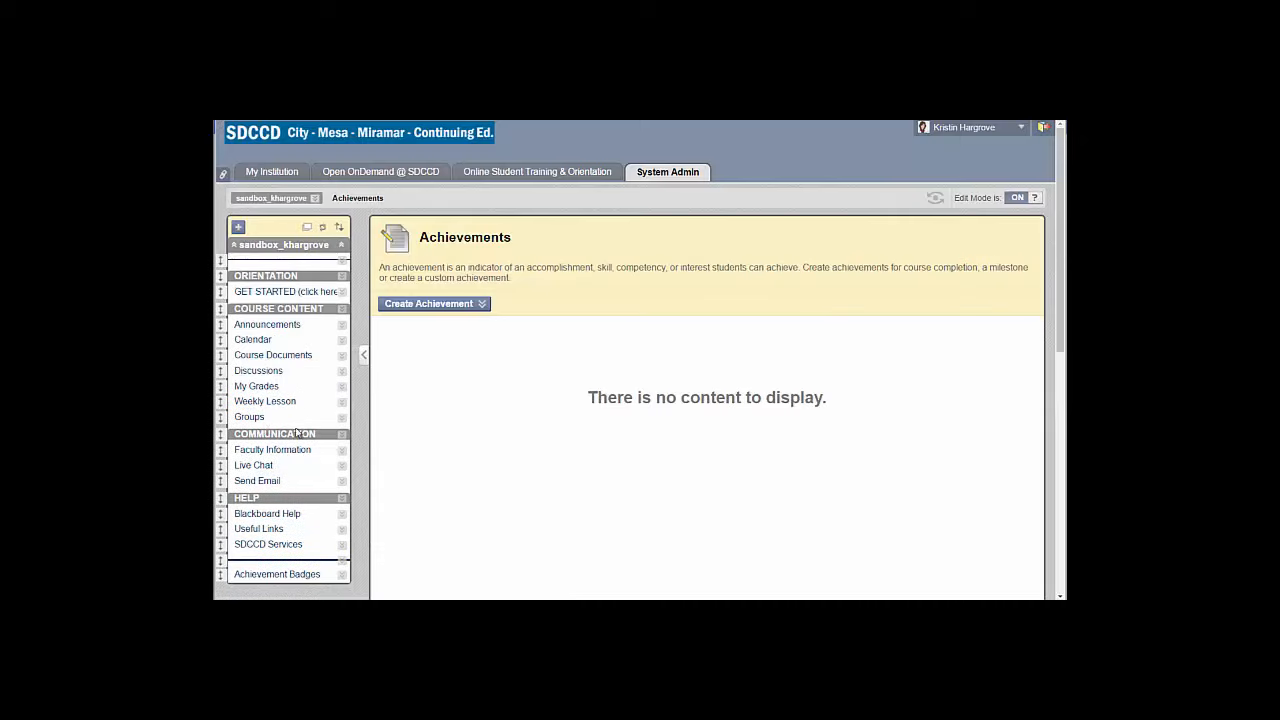
click(450, 304)
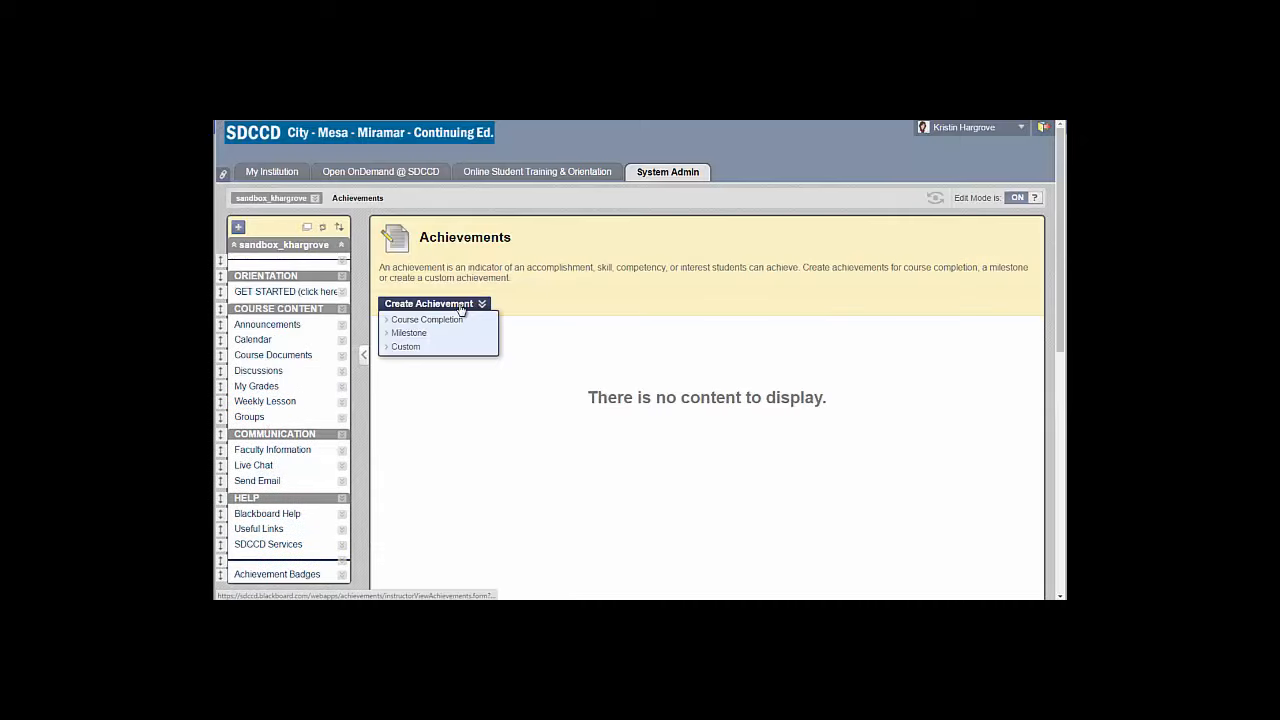
click(420, 336)
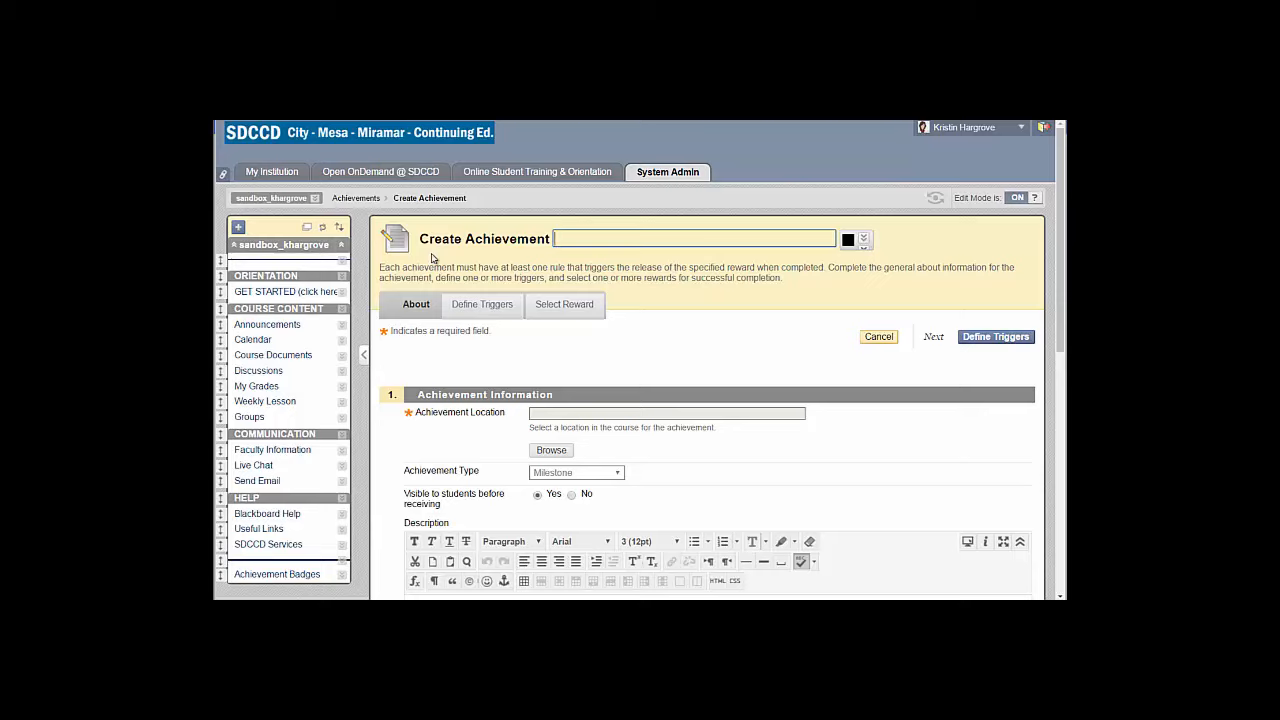
text(Unit 1 = 70%)
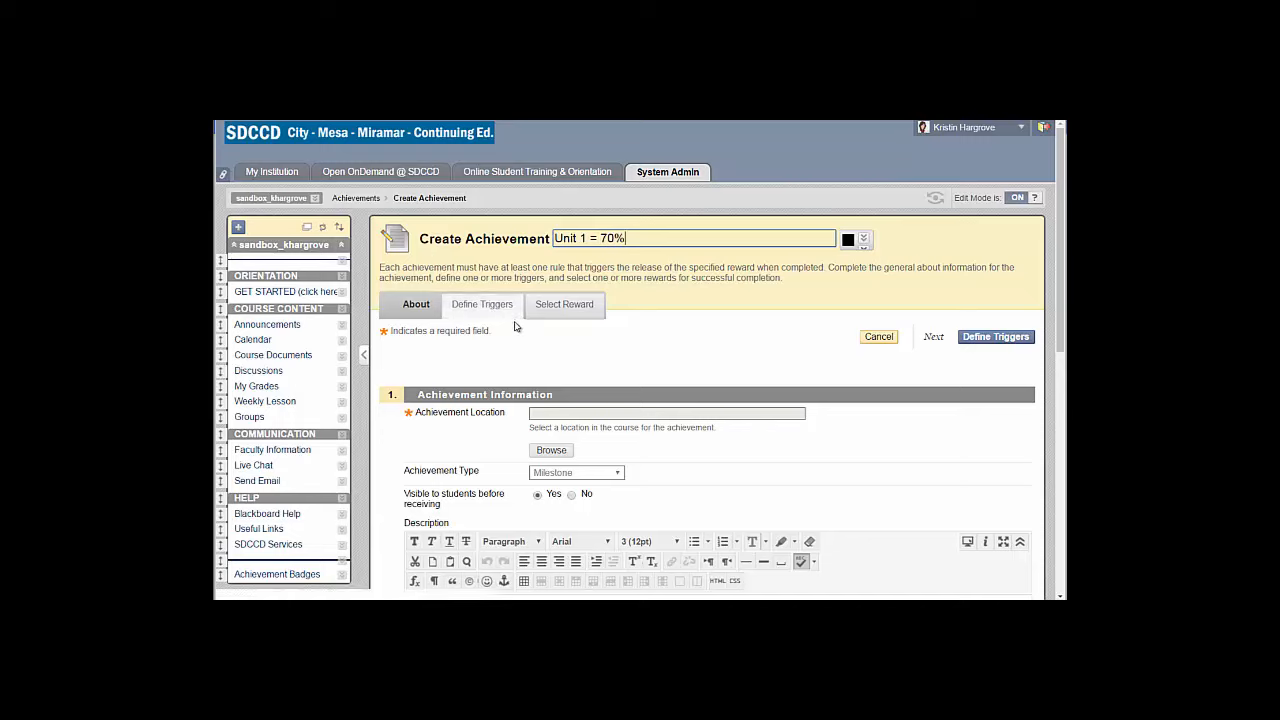
Step: Set the achievement location to Course Documents and continue to defining its triggers
scroll(404, 369, down, 1)
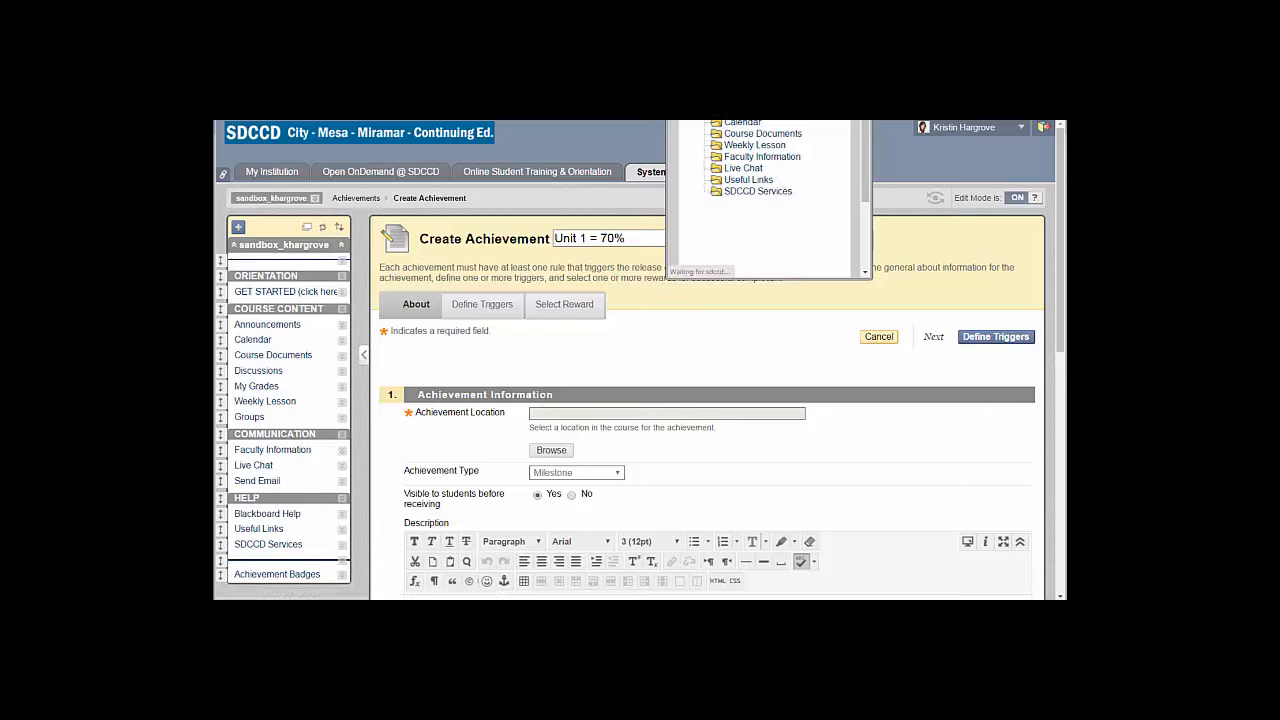
drag(740, 56, 747, 237)
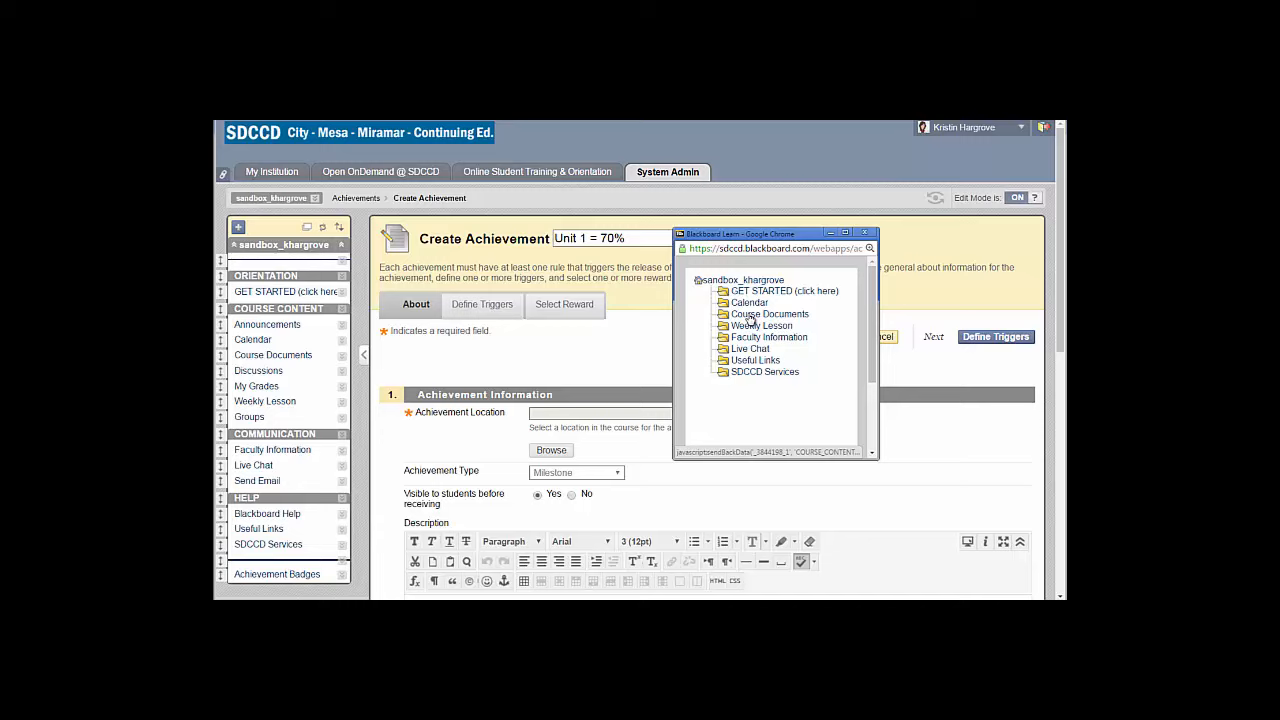
click(749, 316)
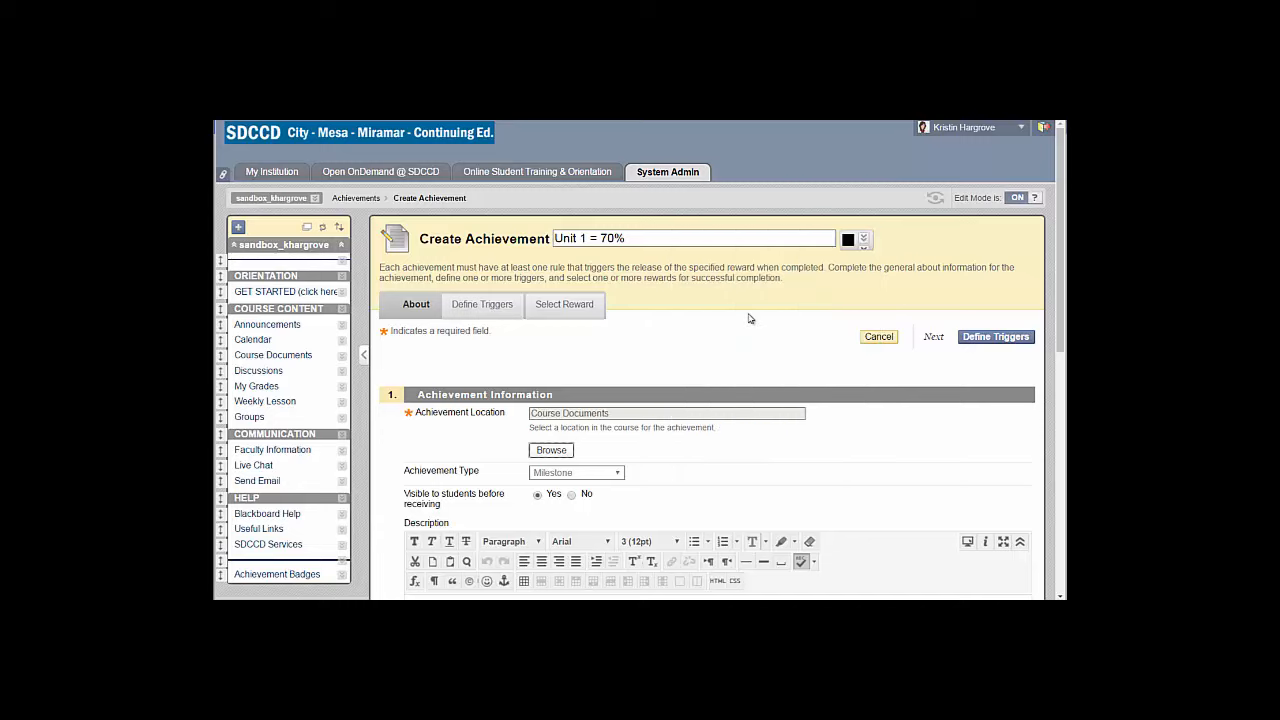
scroll(686, 380, down, 3)
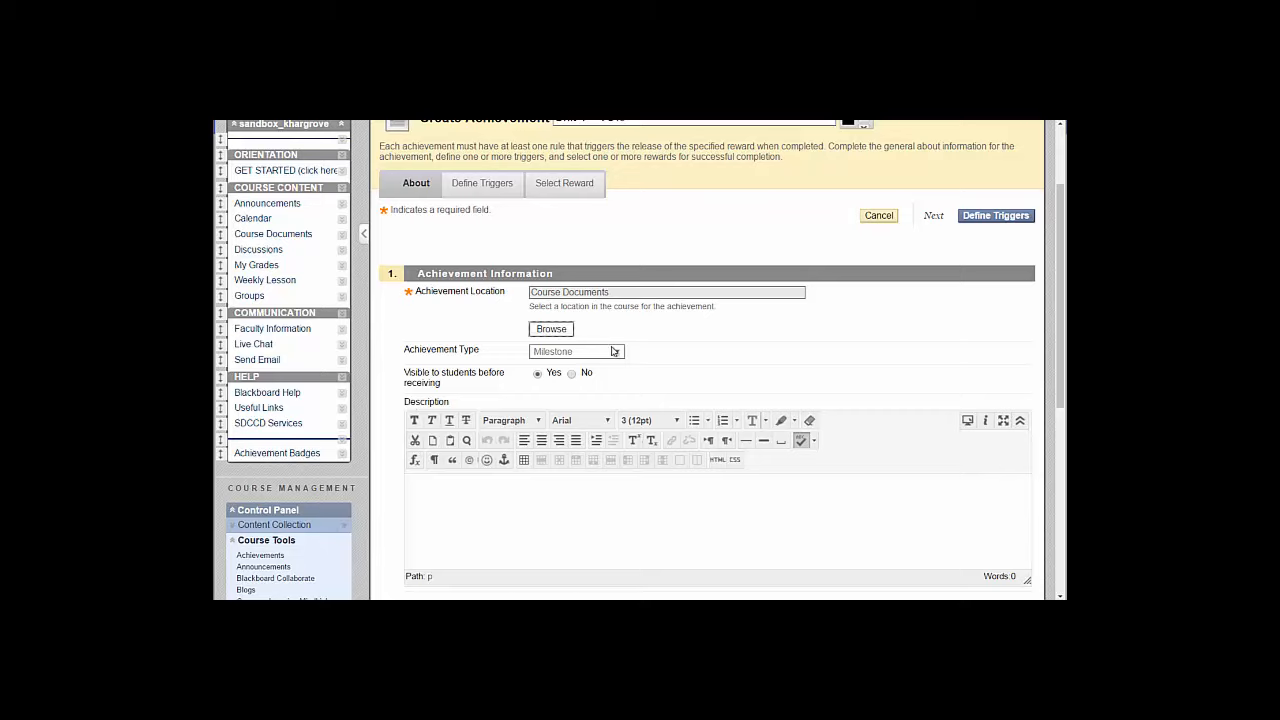
scroll(606, 352, down, 1)
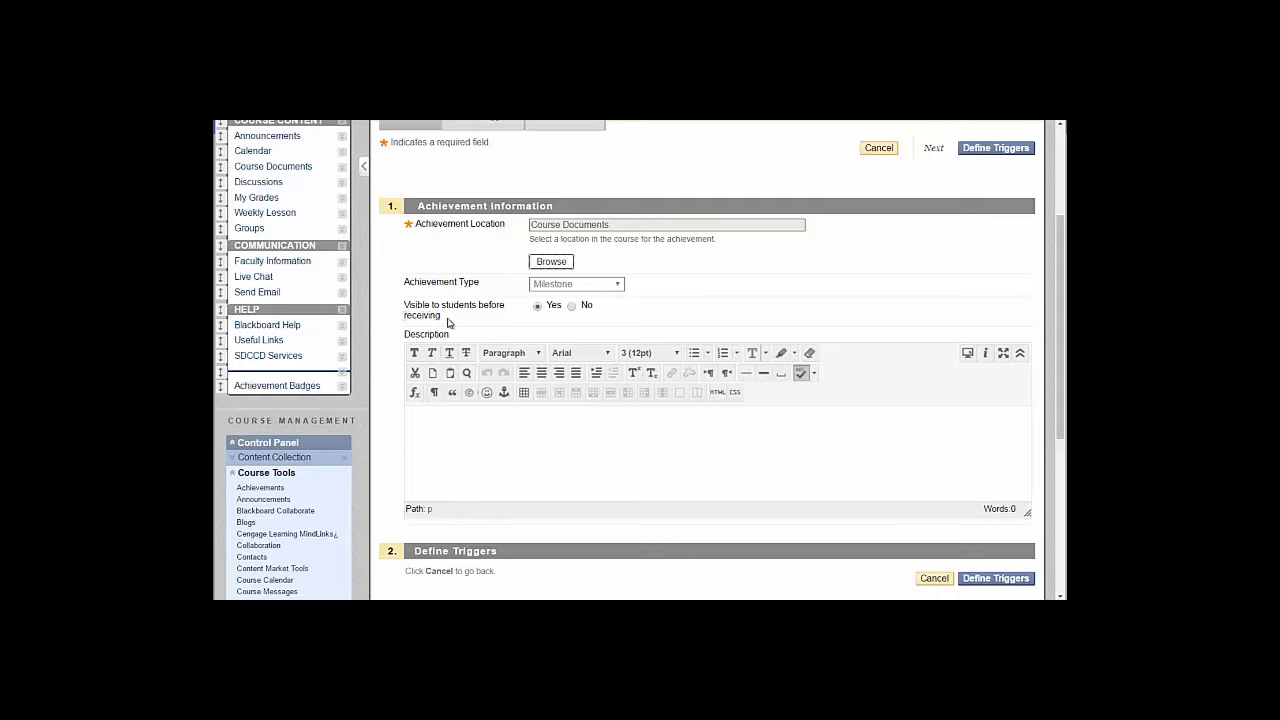
scroll(466, 380, down, 1)
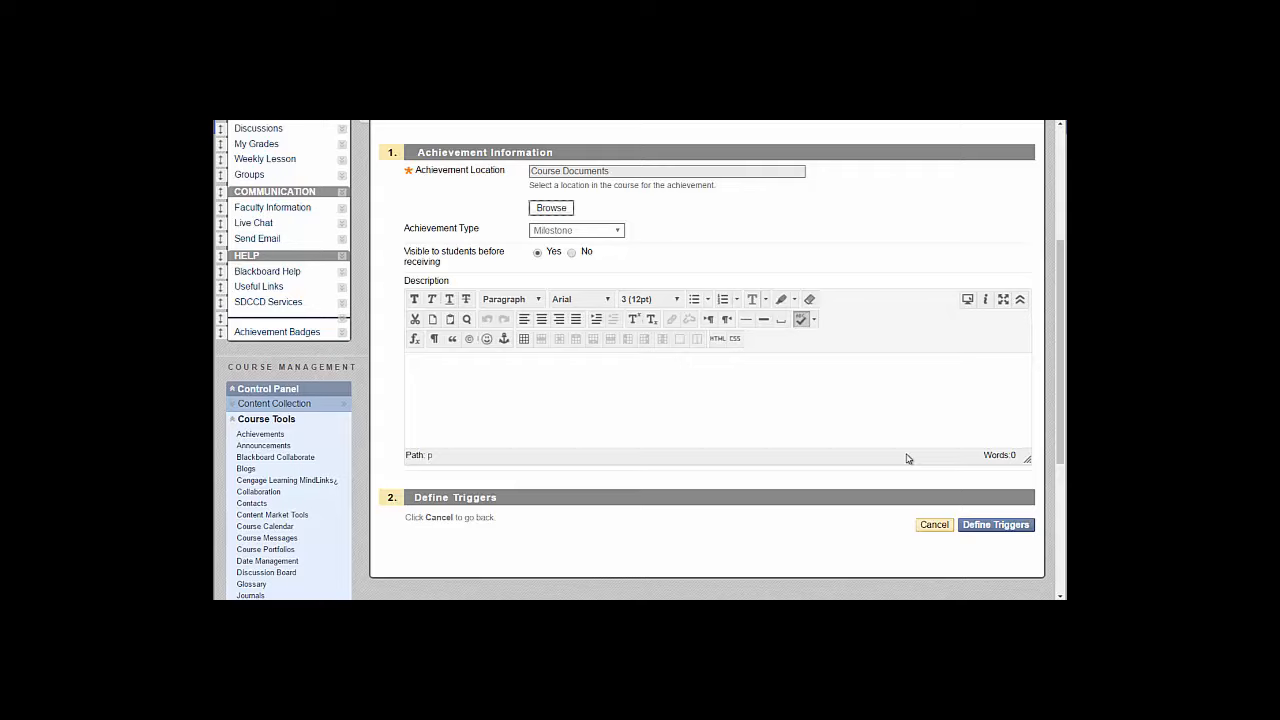
click(978, 524)
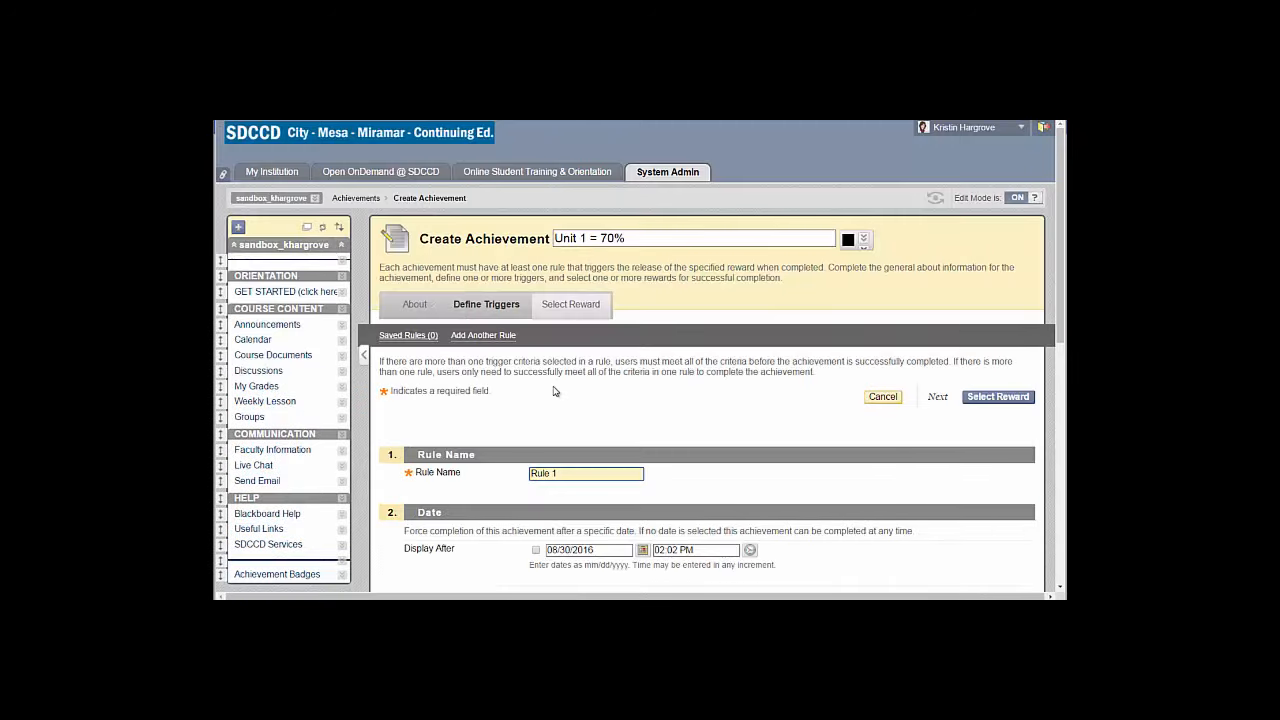
Step: Copy the achievement title "Unit 1 = 70%" and use it as the trigger's rule name
scroll(555, 391, down, 2)
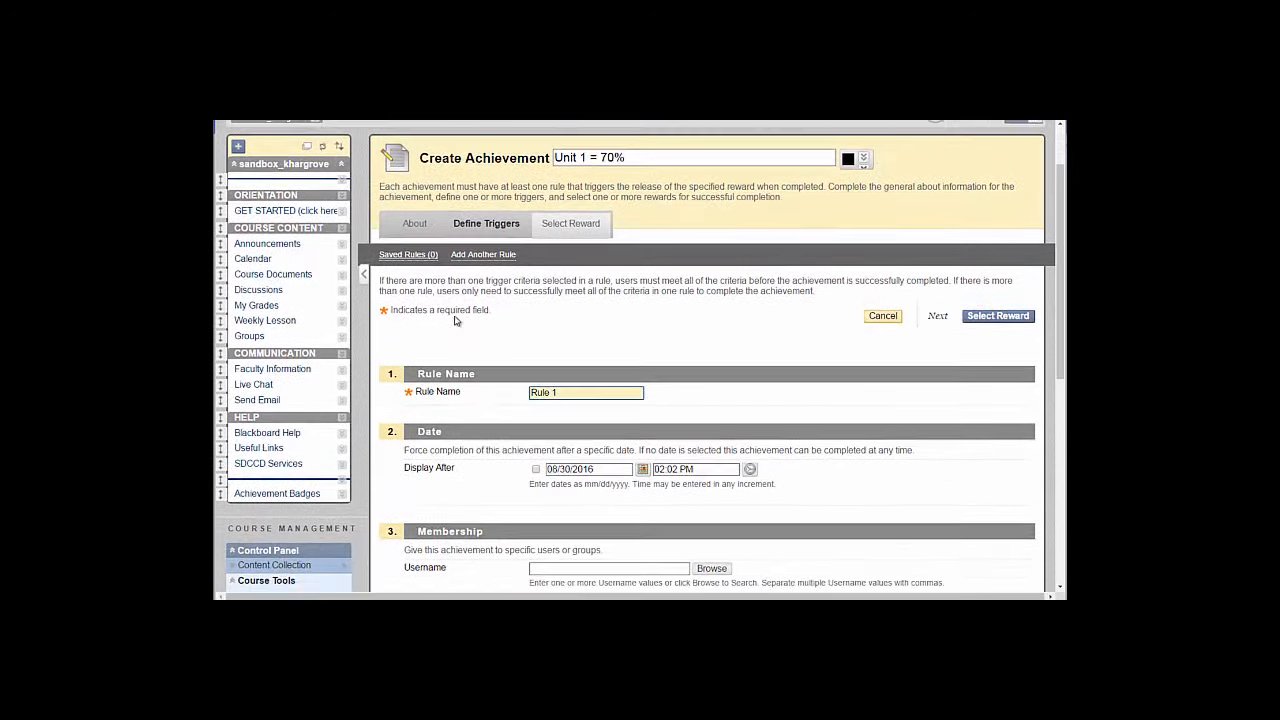
scroll(437, 304, down, 1)
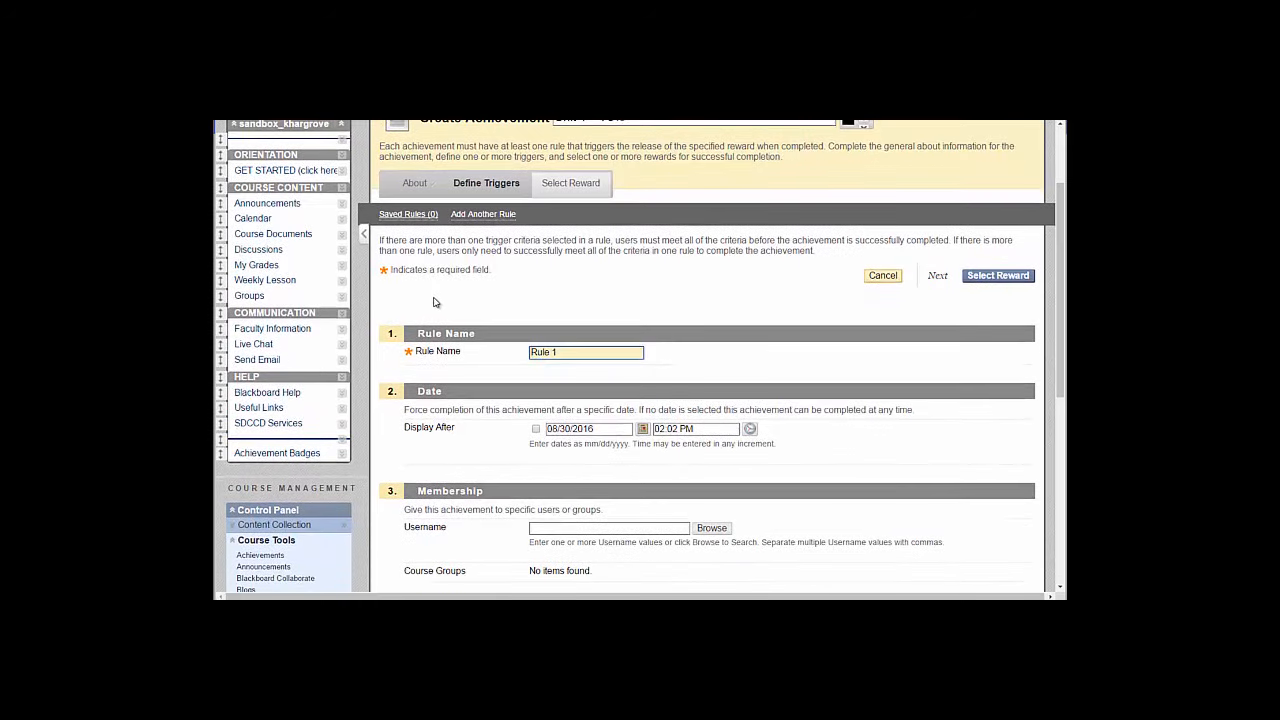
scroll(424, 286, down, 1)
scroll(422, 284, up, 1)
scroll(665, 305, up, 2)
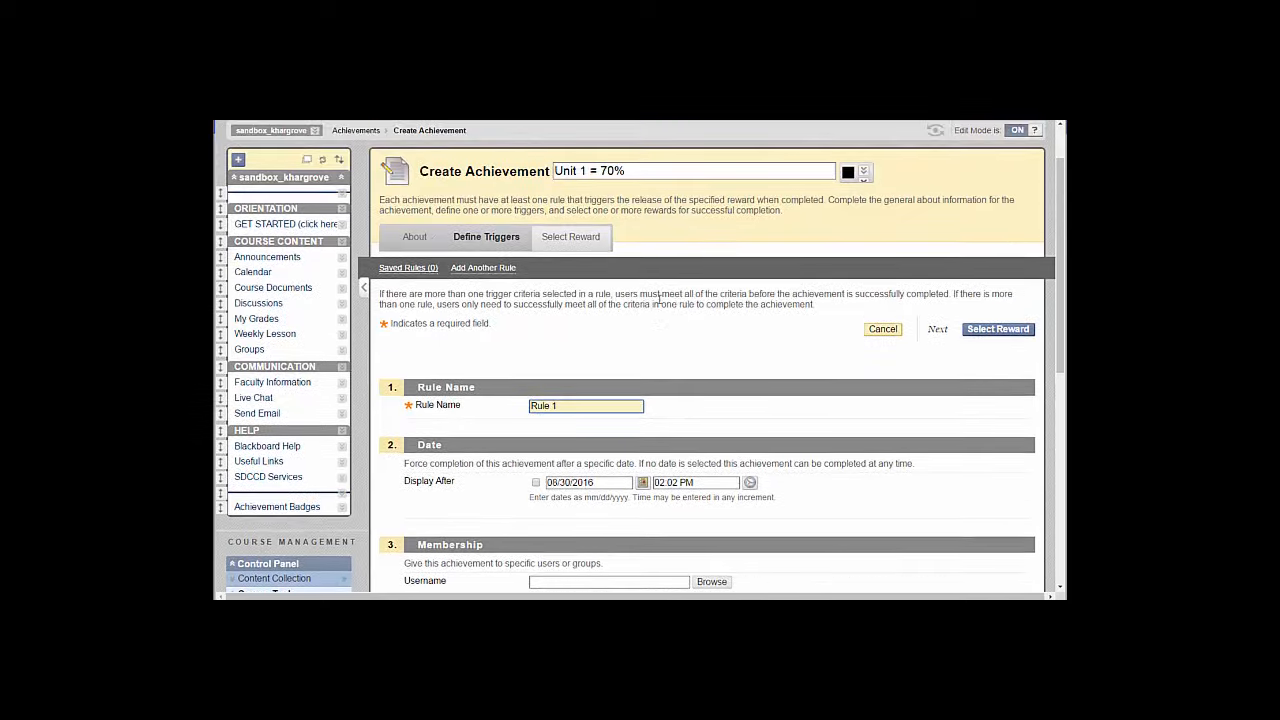
scroll(695, 330, down, 1)
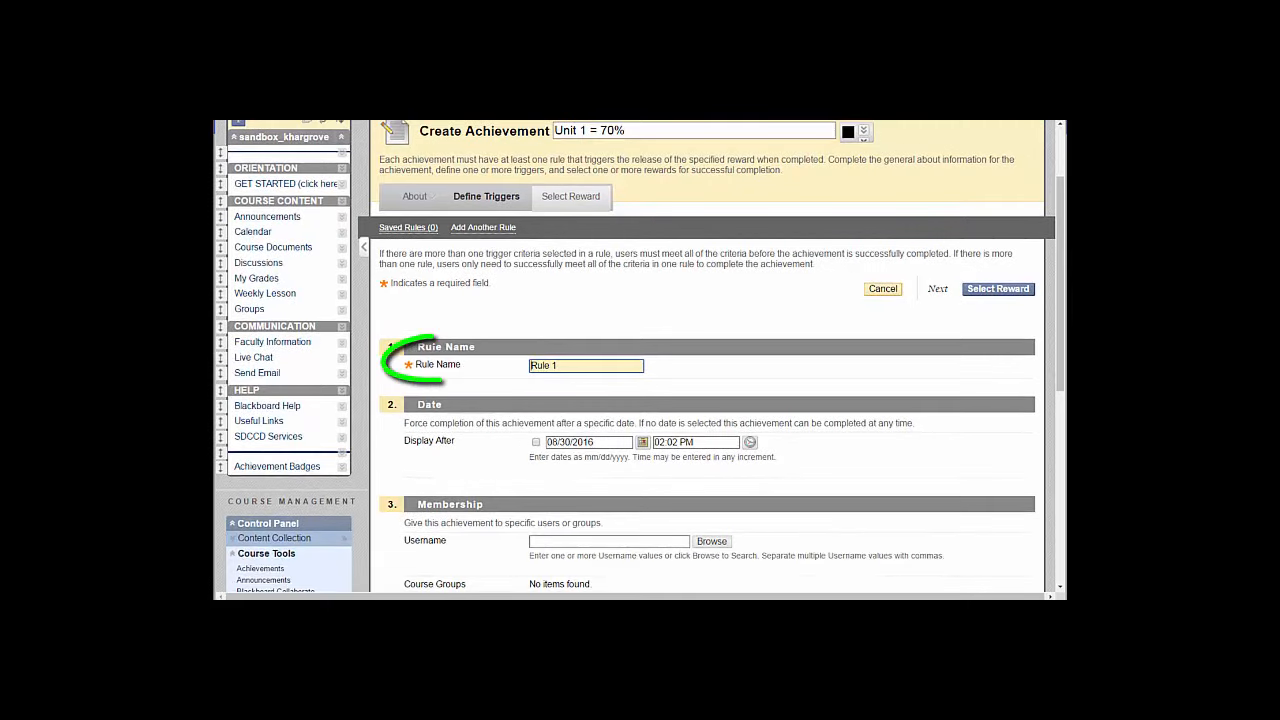
drag(637, 128, 545, 146)
key(ctrl+c)
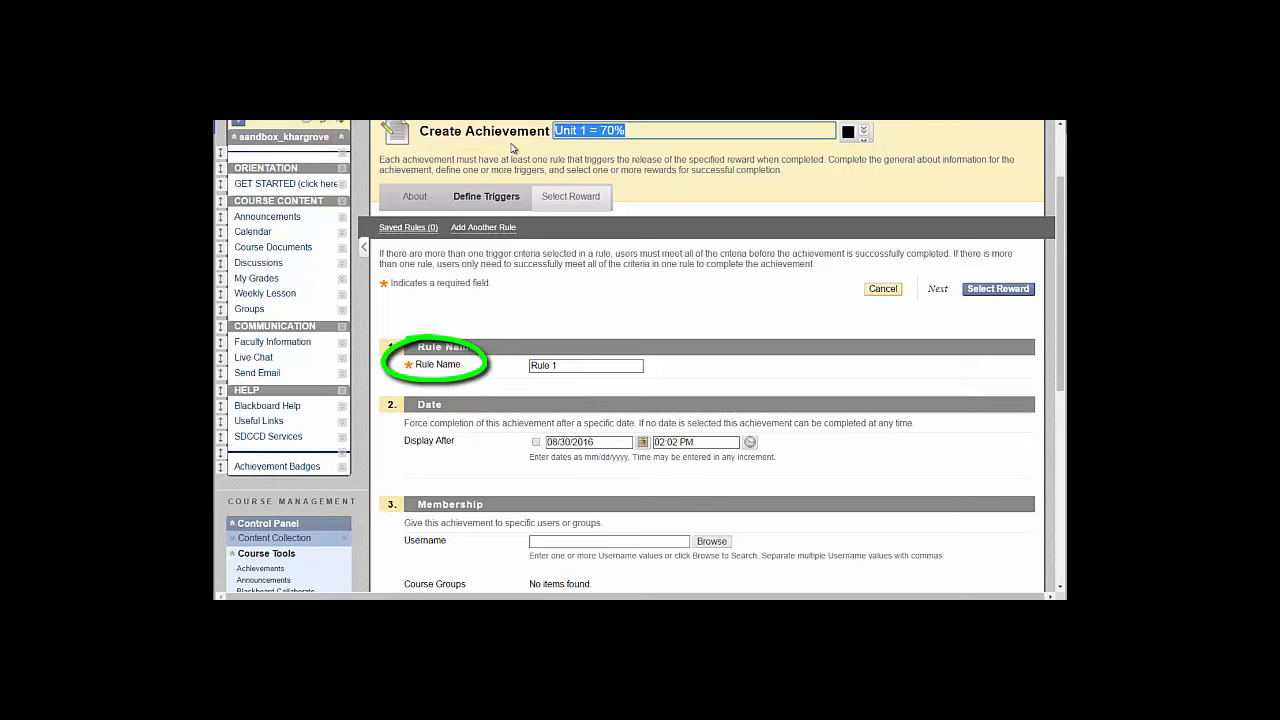
triple_click(582, 366)
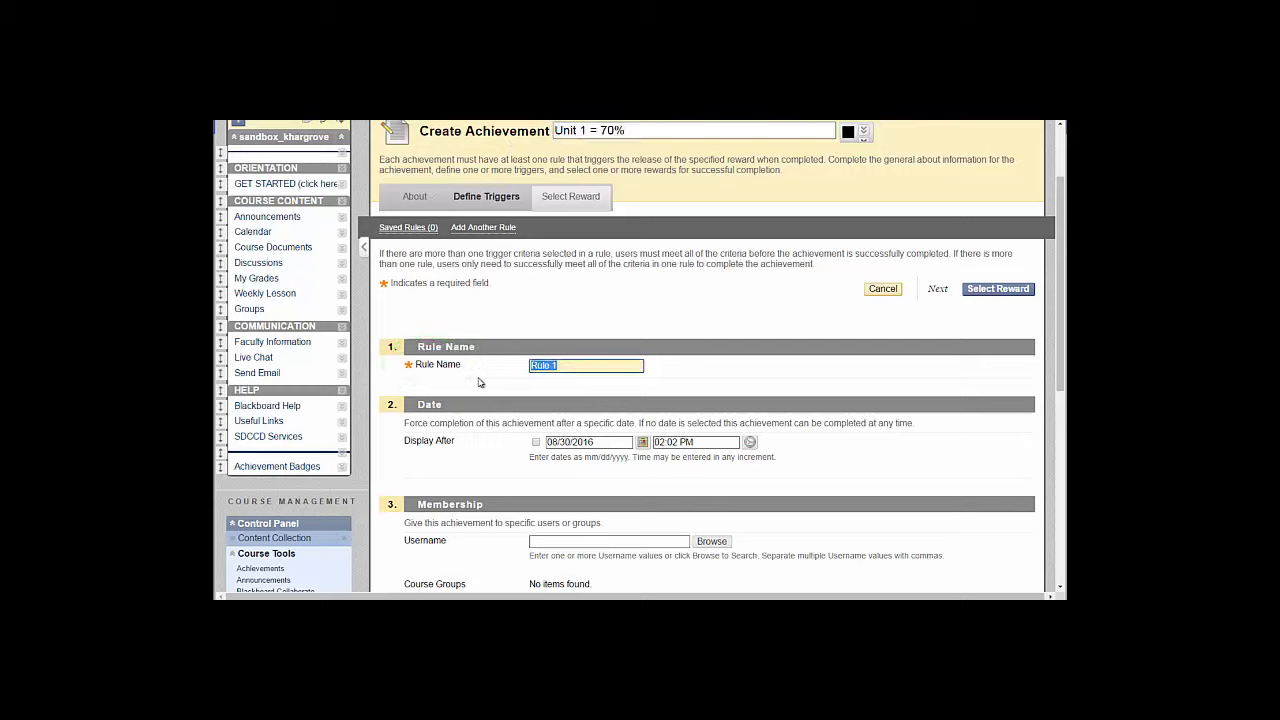
key(ctrl+v)
Step: Choose Total as the Grade Center column for the rule's grade trigger
scroll(468, 375, down, 3)
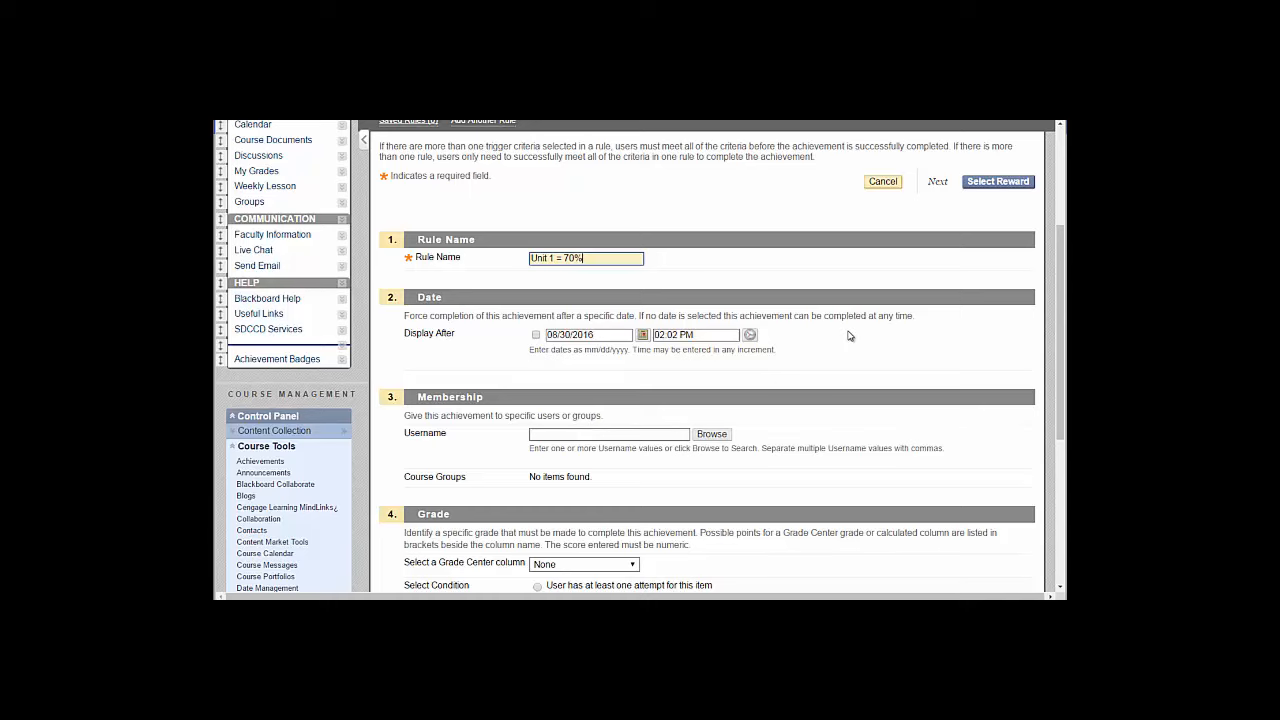
scroll(849, 336, down, 3)
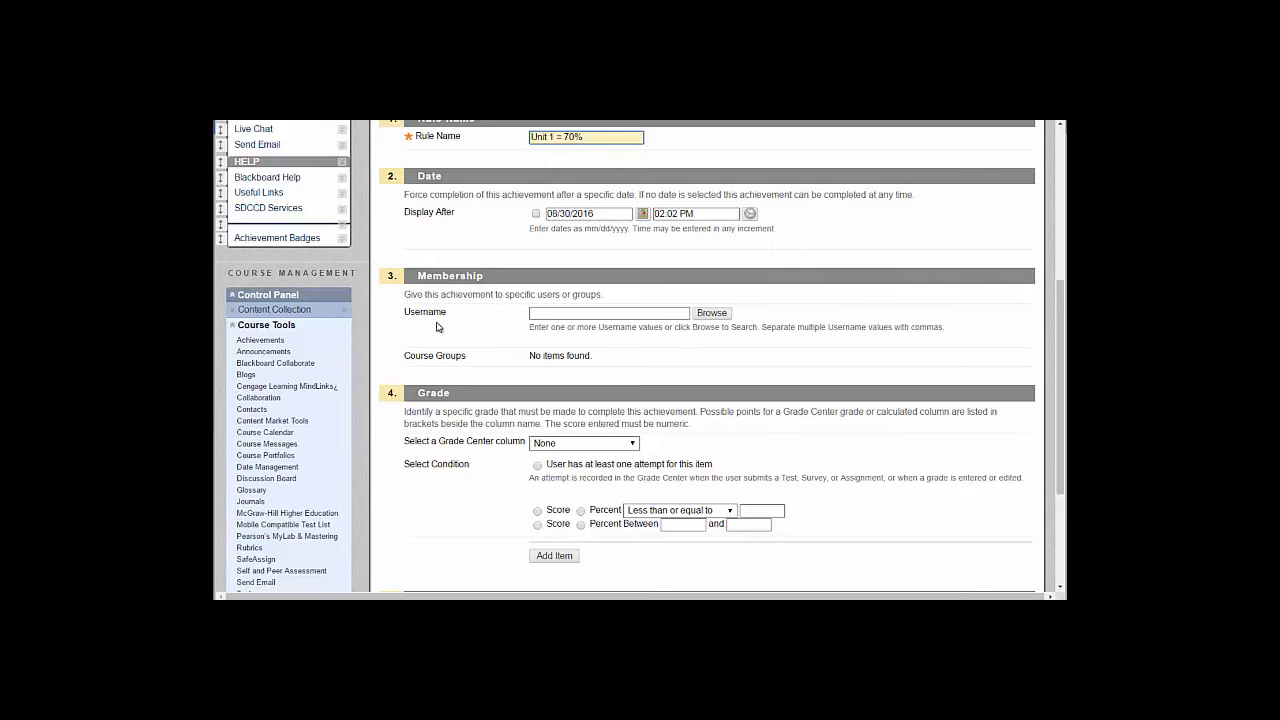
scroll(445, 328, up, 1)
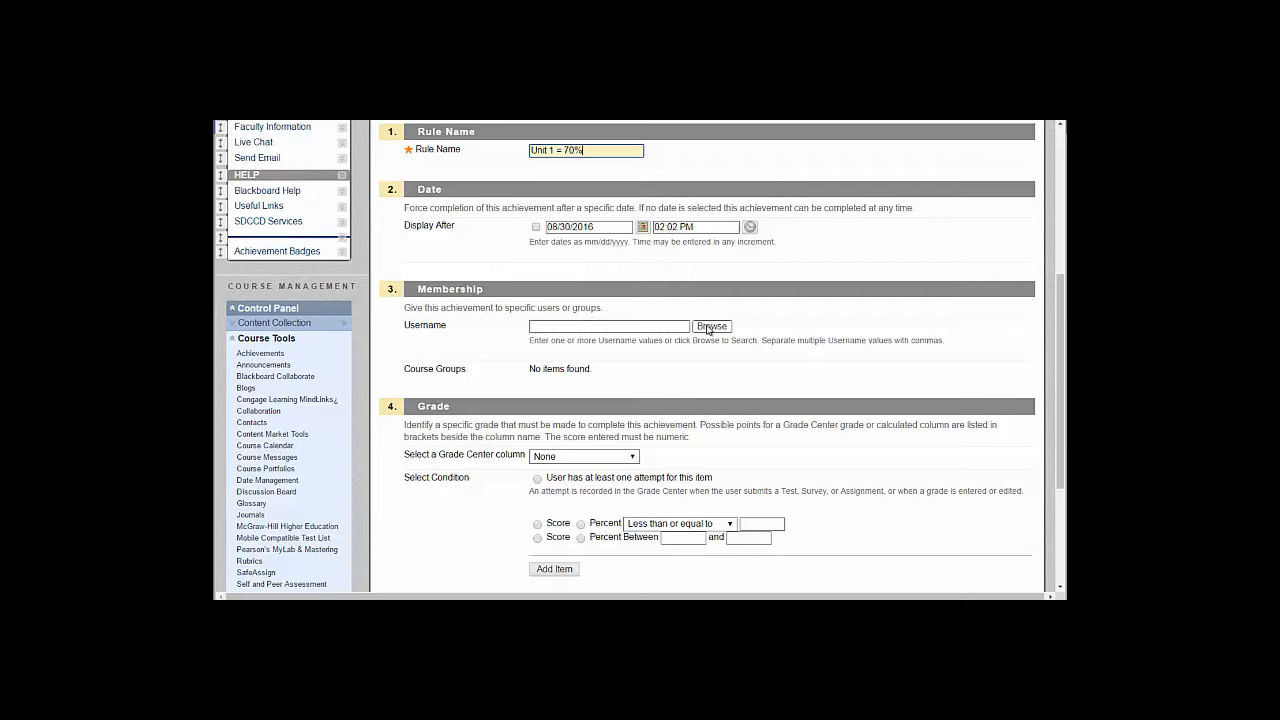
scroll(941, 320, down, 5)
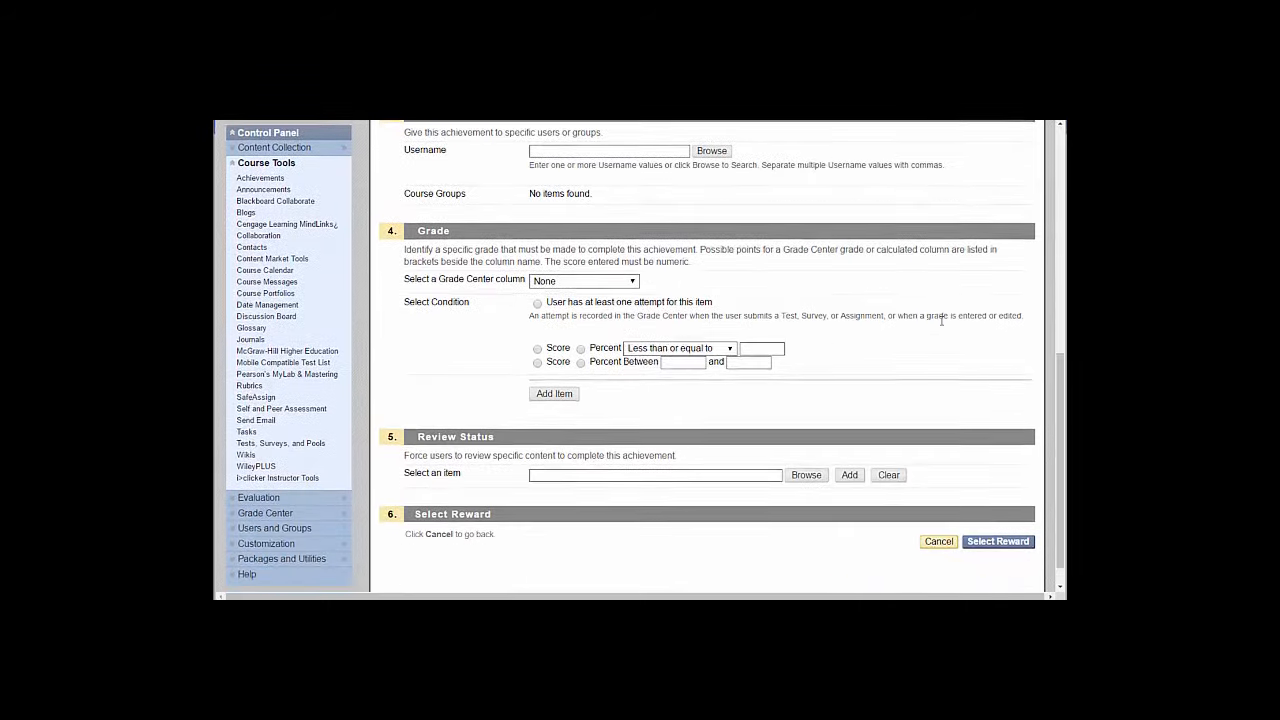
scroll(941, 320, down, 1)
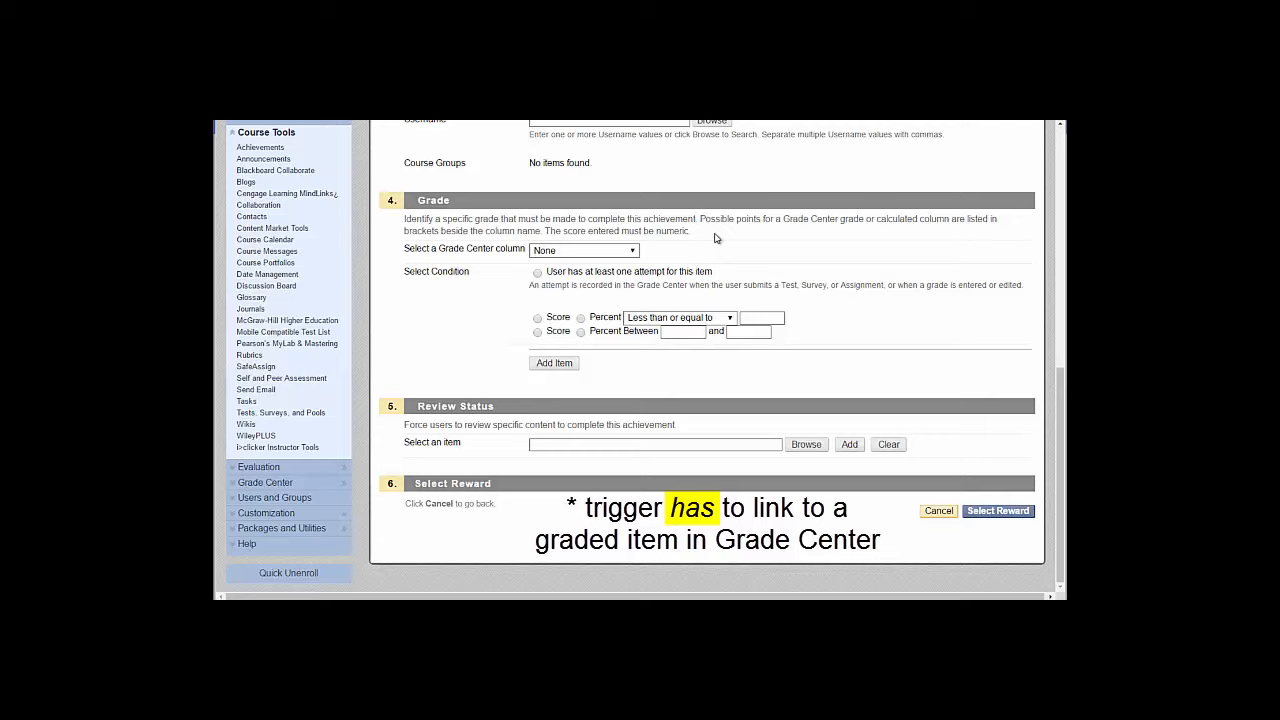
click(616, 257)
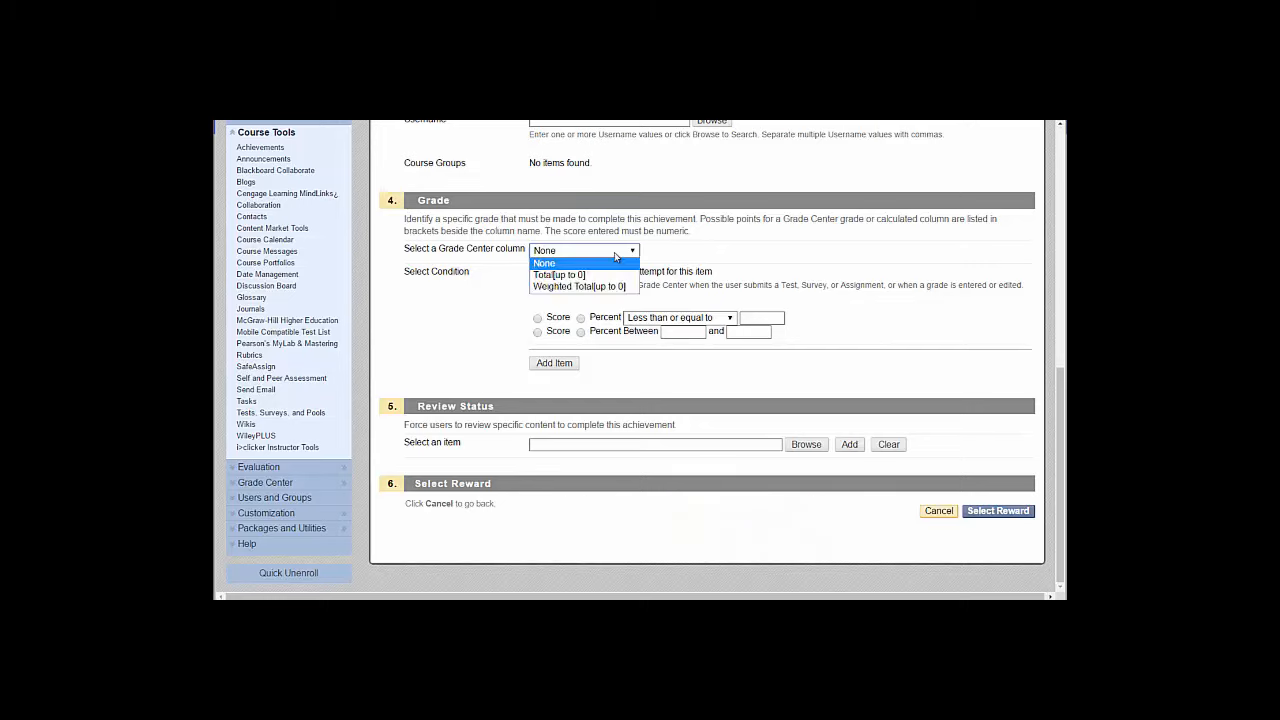
click(553, 275)
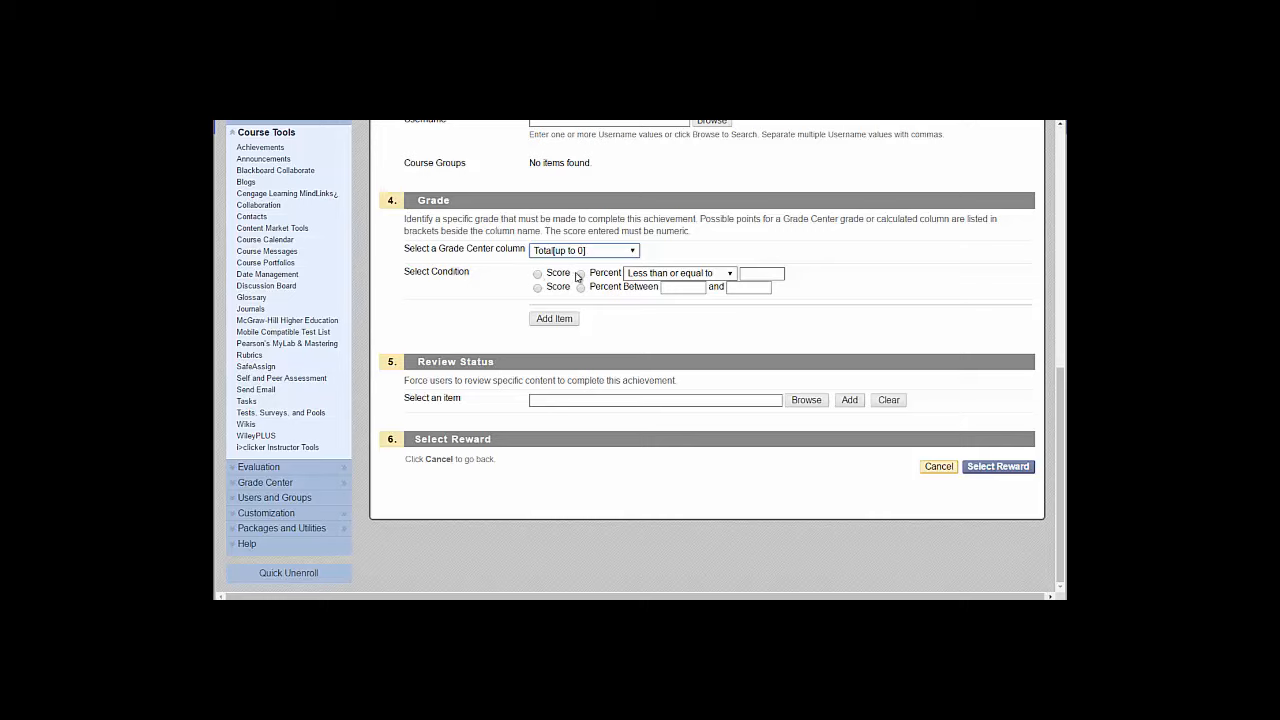
Step: Set the grade condition to a percent greater than or equal to 70 and add it to the rule
click(582, 276)
click(648, 274)
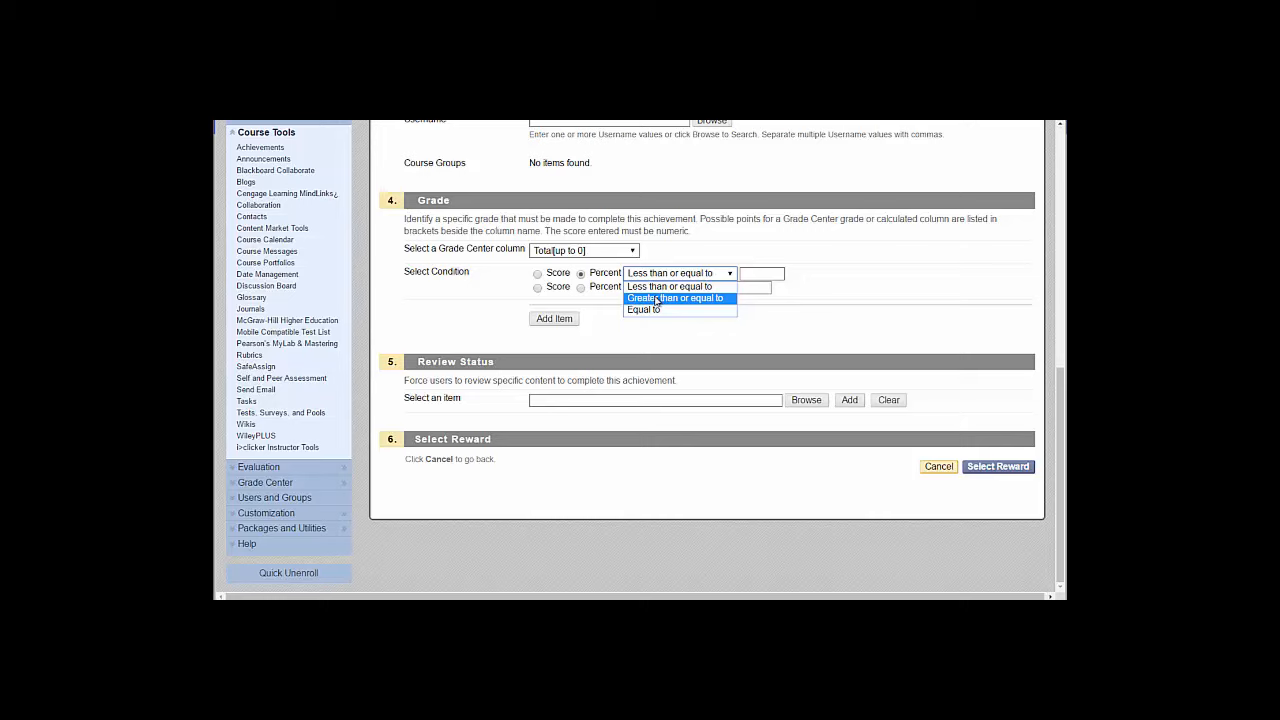
click(656, 299)
click(758, 270)
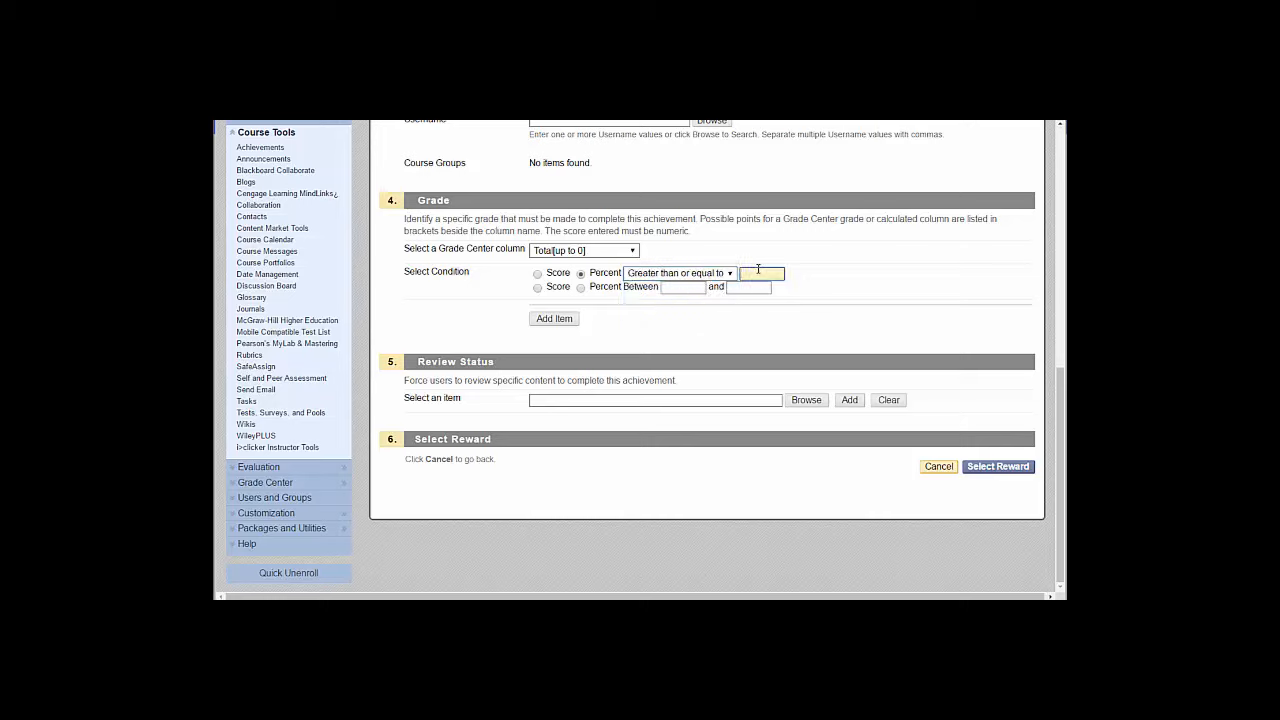
text(70)
click(569, 321)
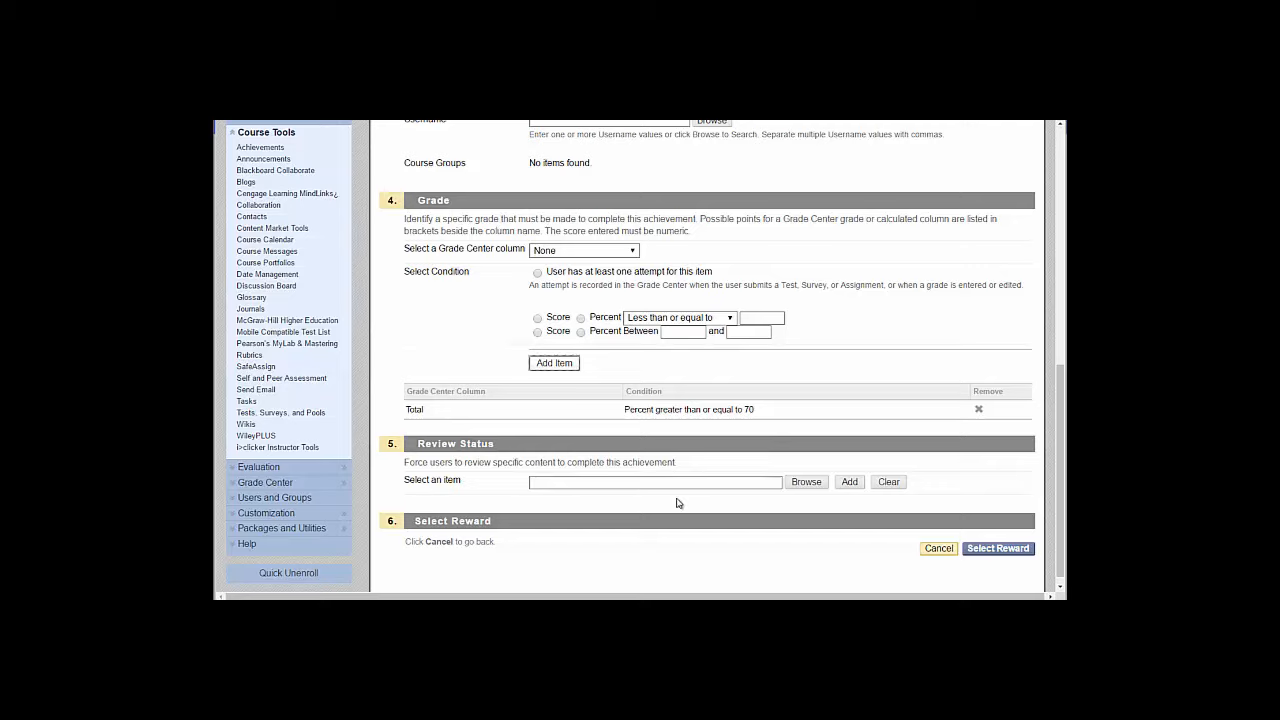
Step: Continue to the reward selection, pick the gold star badge as the reward image, and save the achievement
click(985, 549)
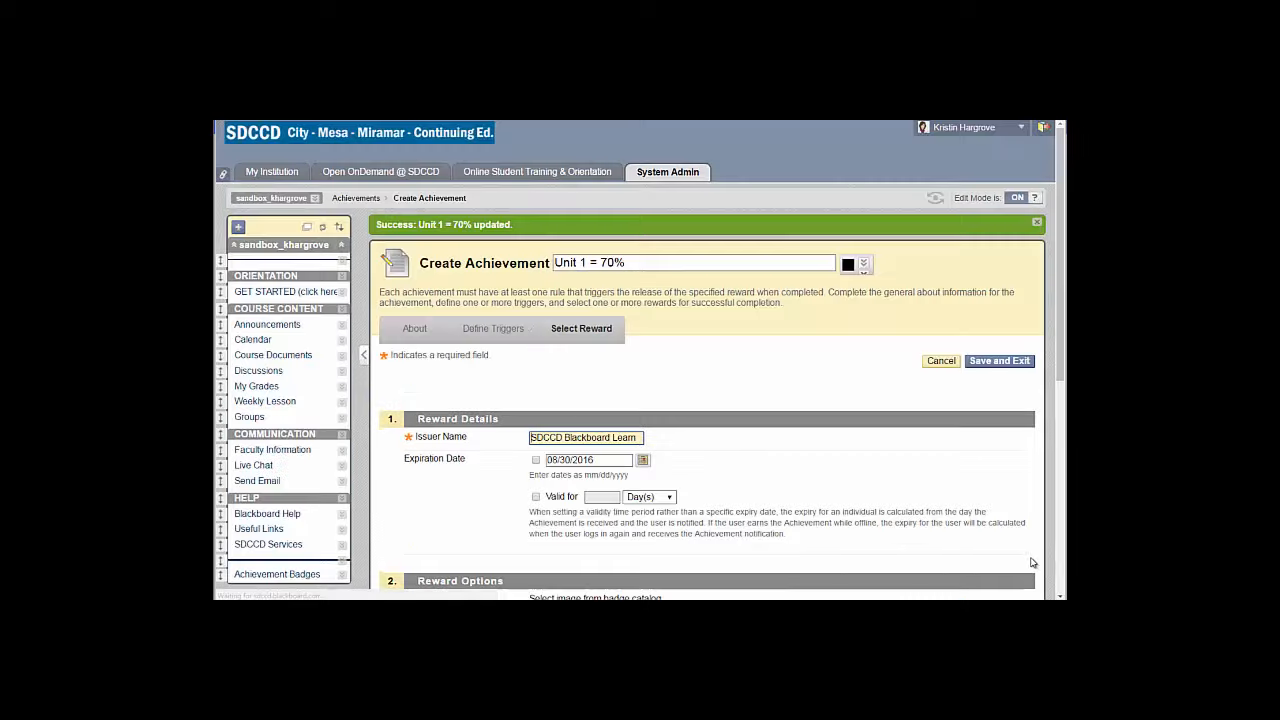
scroll(771, 409, down, 1)
scroll(771, 409, down, 1)
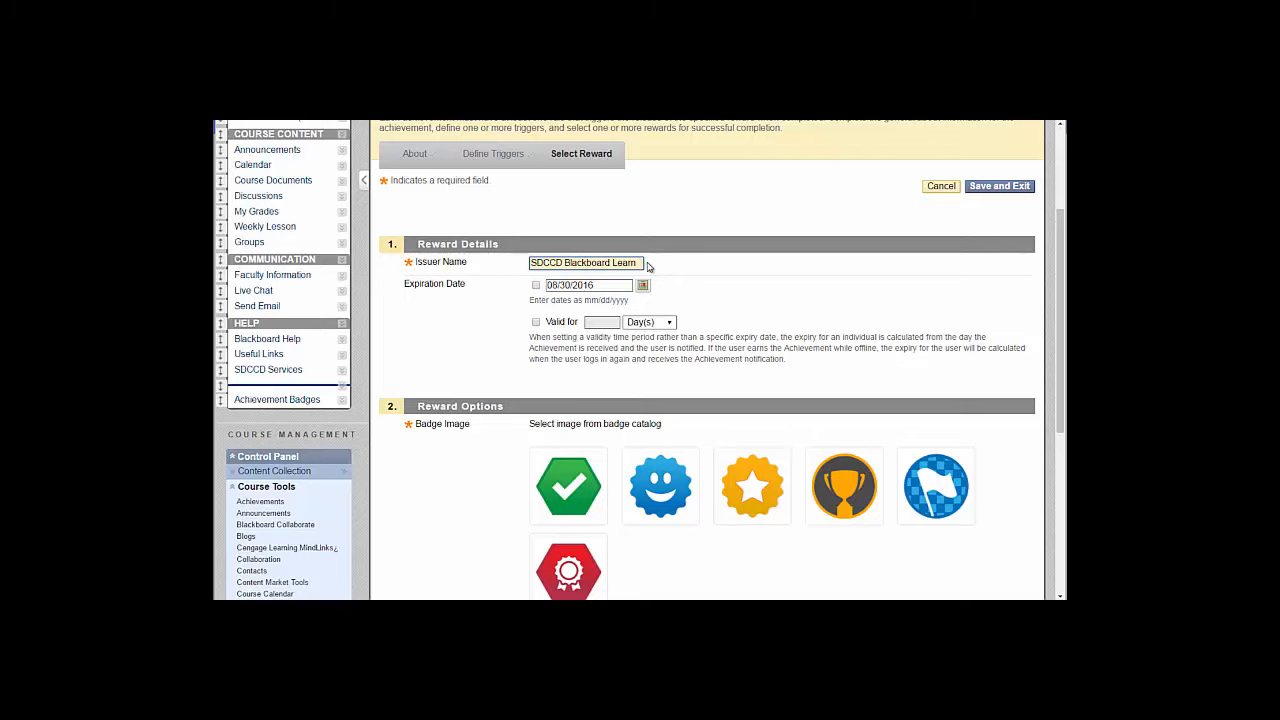
scroll(685, 265, down, 1)
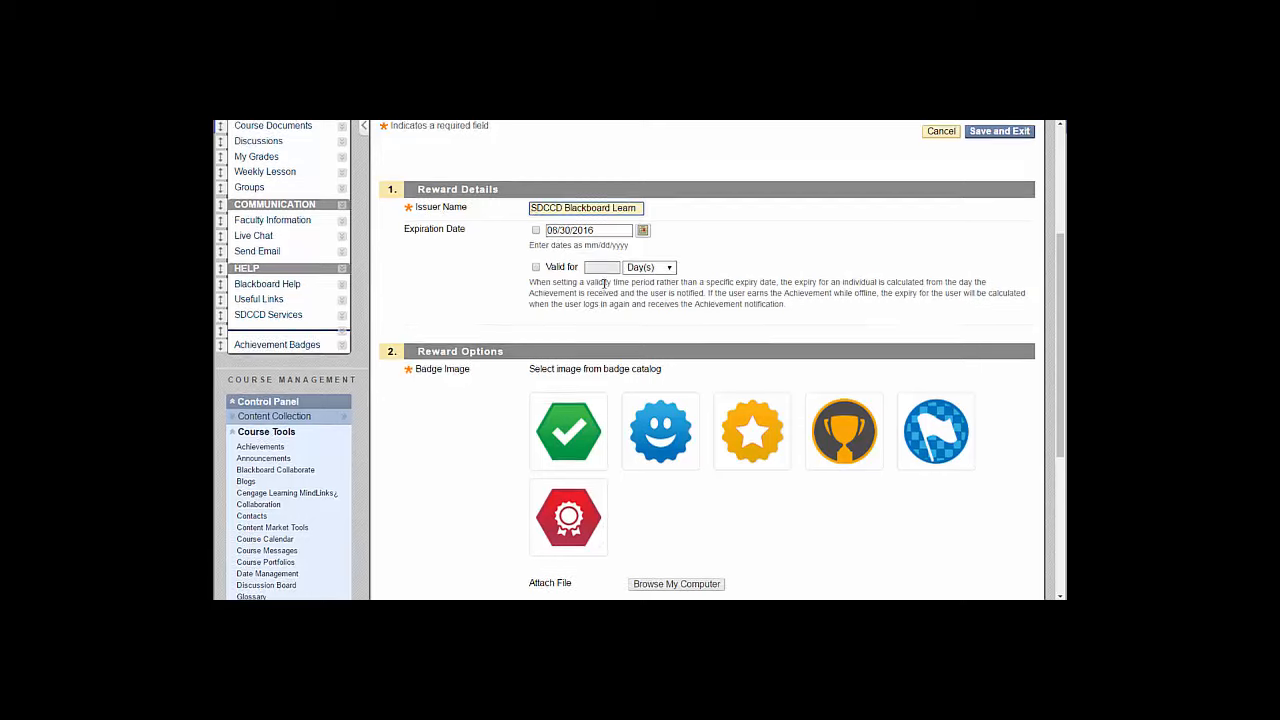
scroll(606, 322, down, 2)
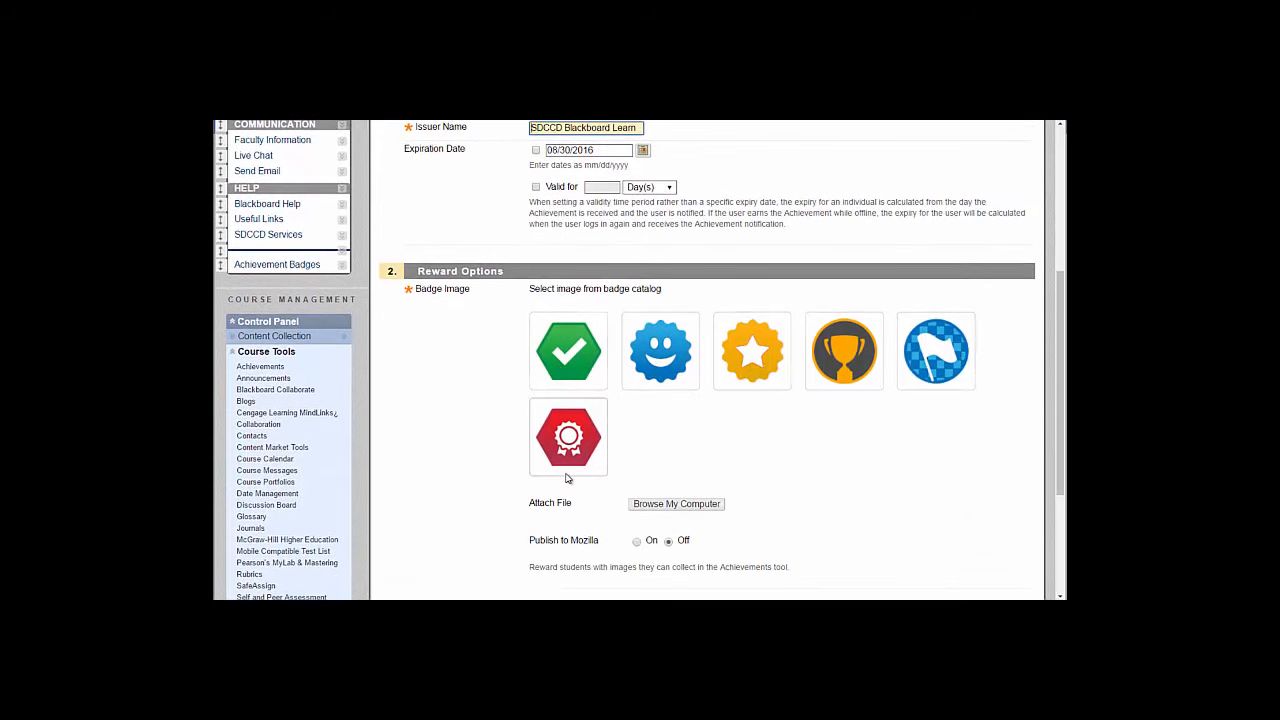
scroll(568, 476, down, 1)
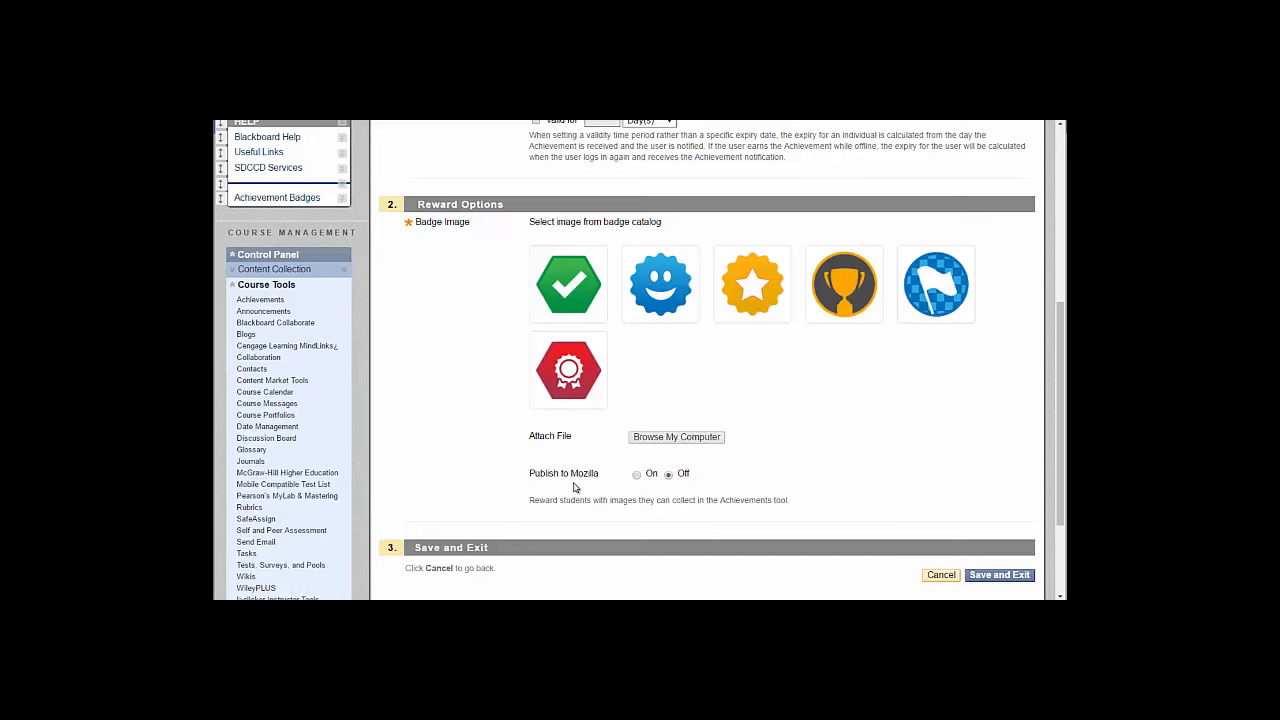
scroll(575, 487, up, 1)
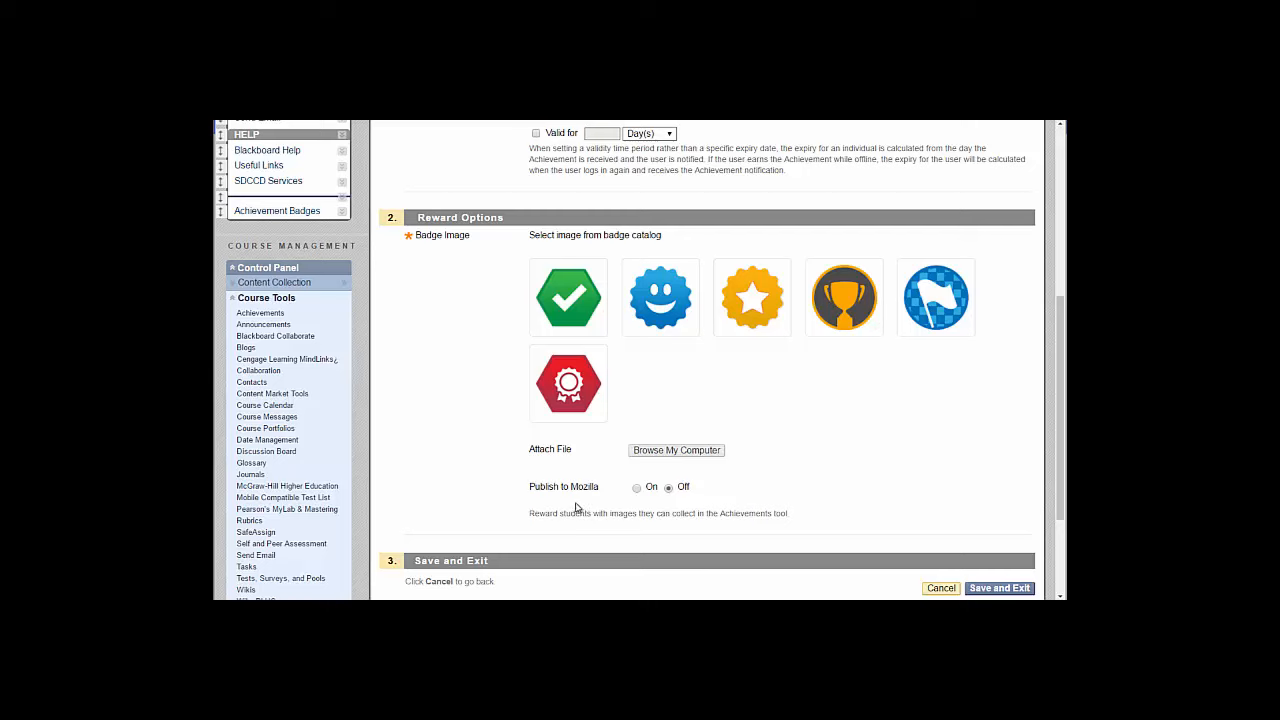
scroll(730, 320, up, 1)
click(745, 315)
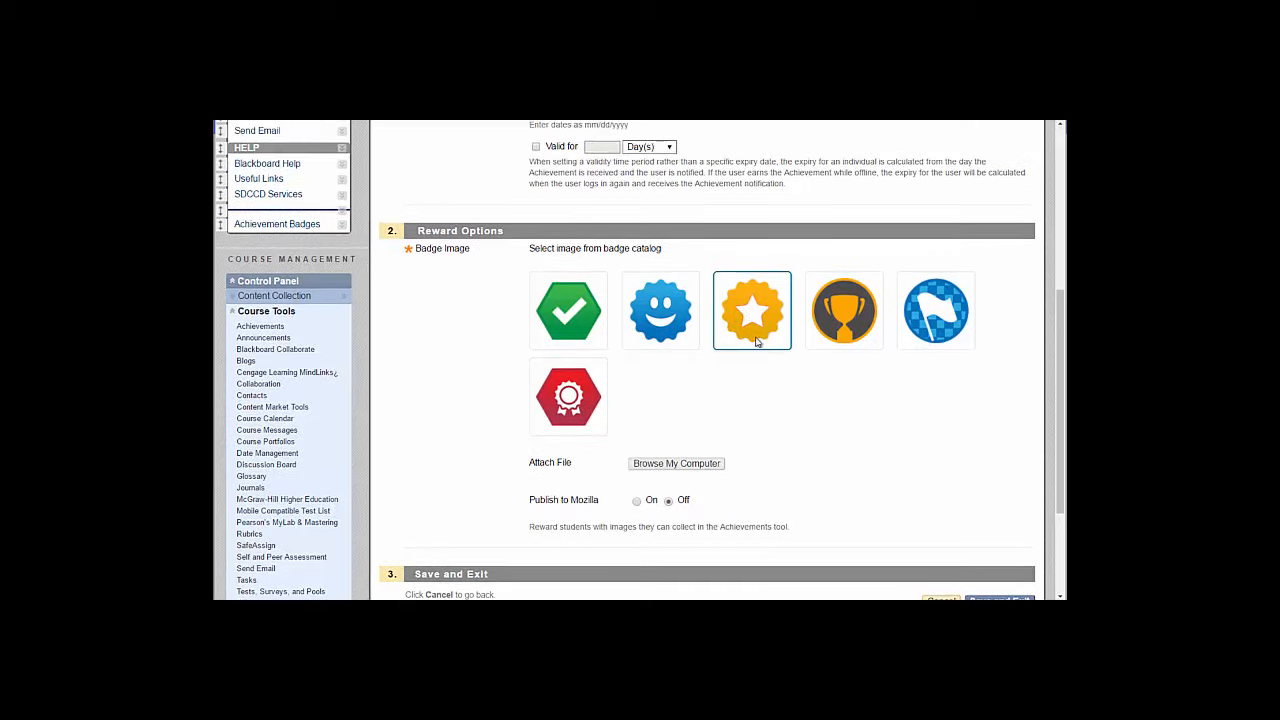
scroll(874, 457, down, 3)
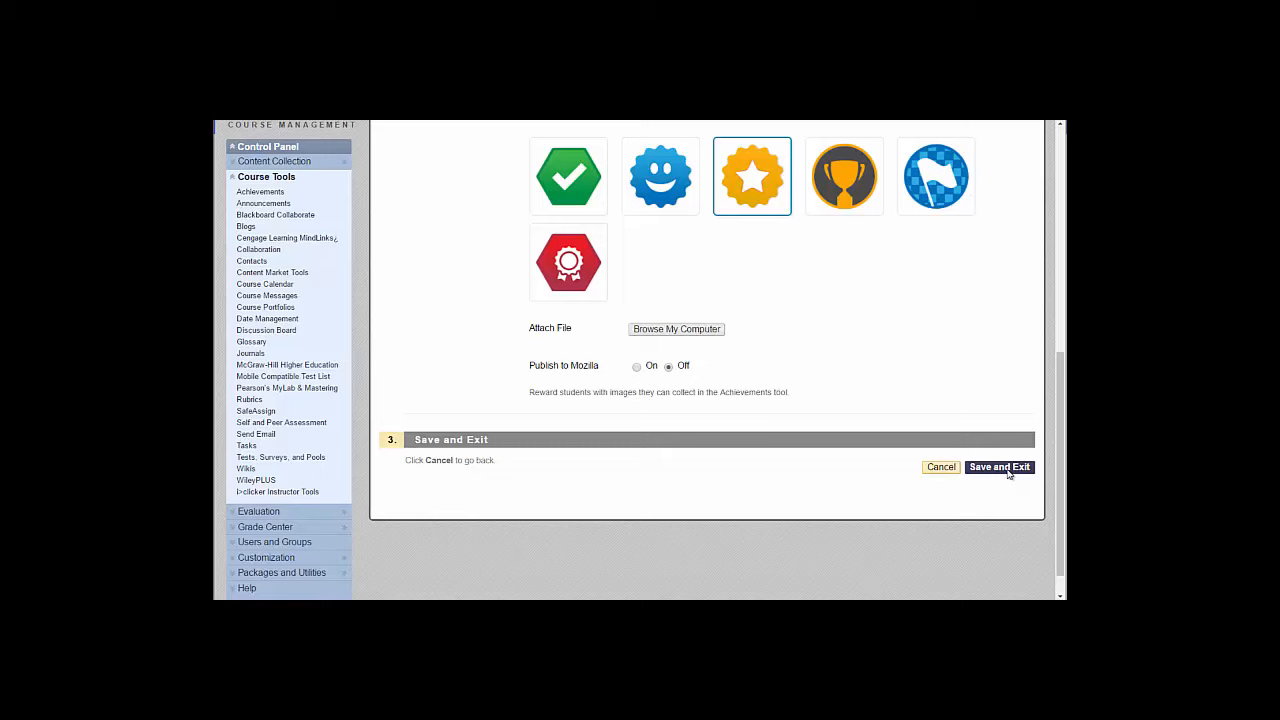
click(1008, 472)
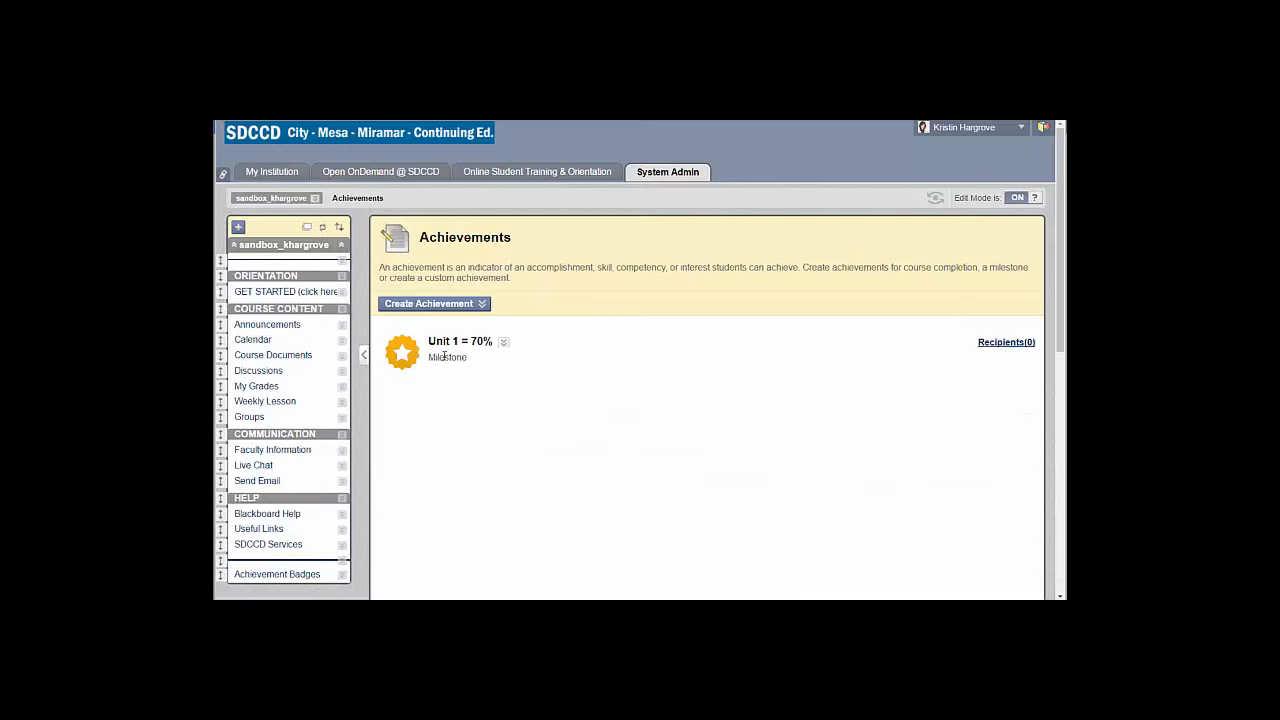
Step: Check how the new achievement appears on the Achievement Badges page and in the Course Documents area
click(268, 578)
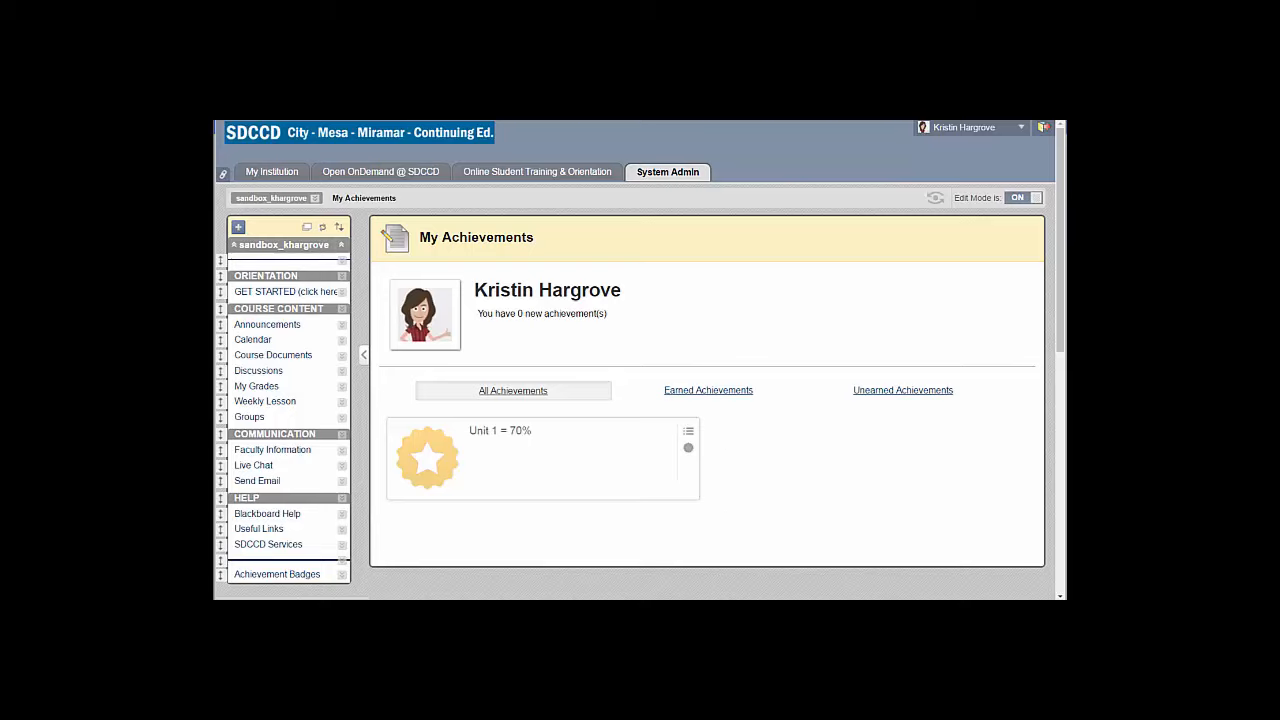
click(256, 358)
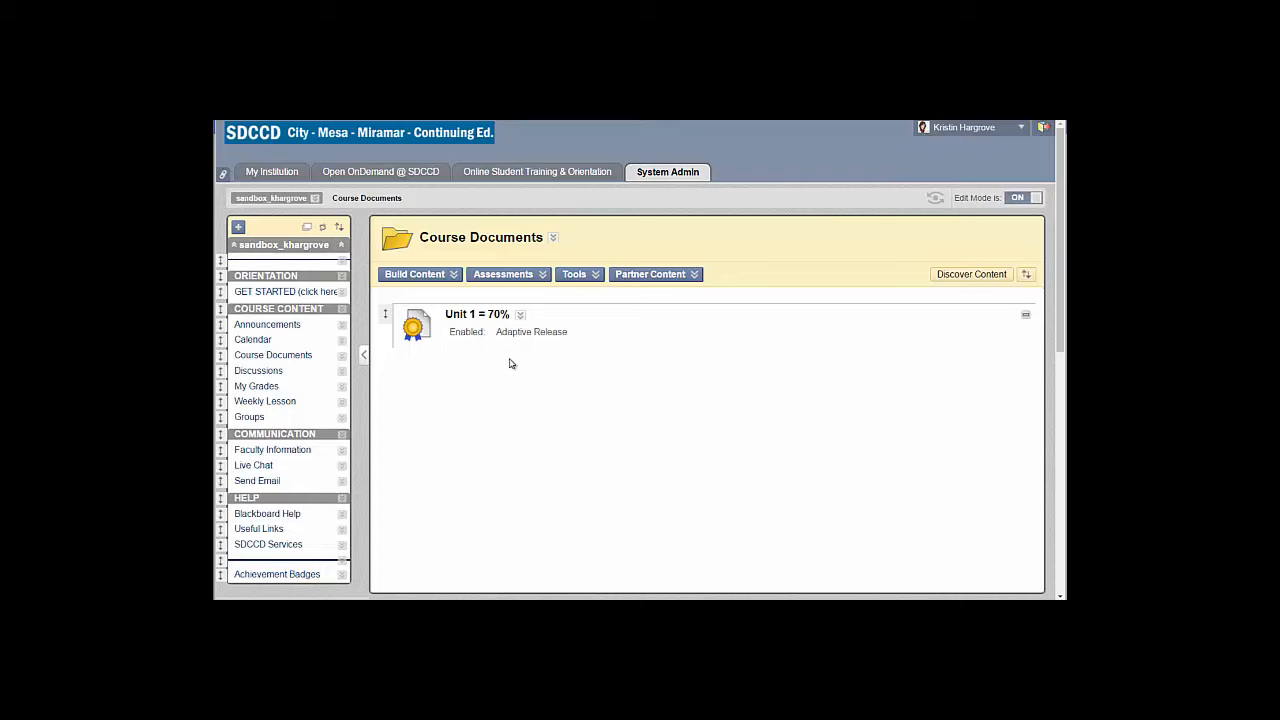
Step: Create a content folder named "badges" in Course Documents, with users not permitted to view it
mouse_move(449, 282)
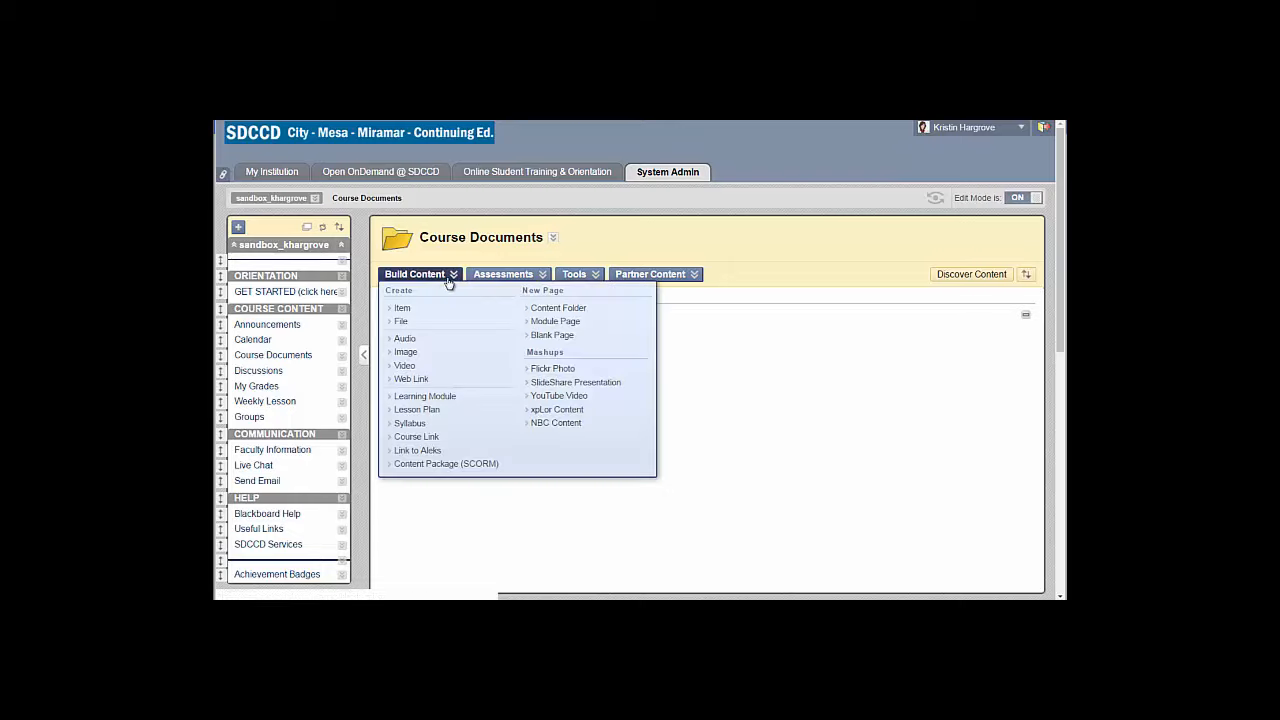
click(550, 307)
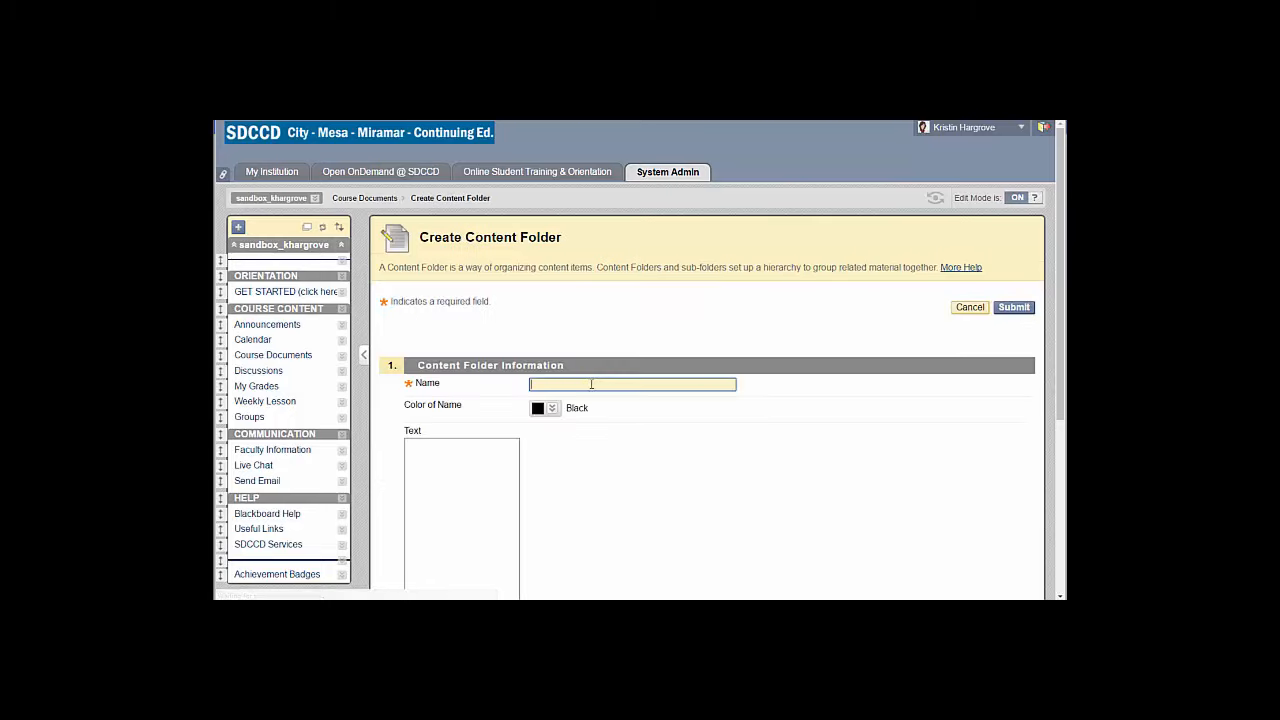
text(badges)
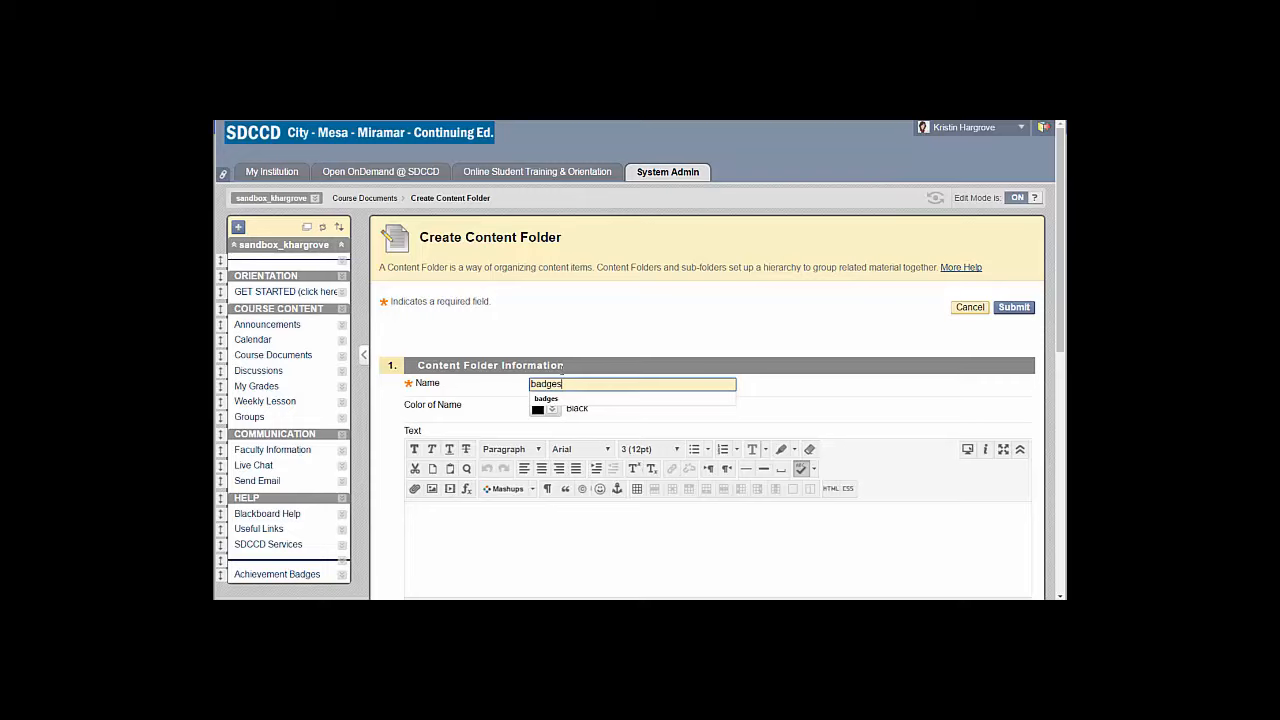
scroll(617, 382, down, 3)
scroll(617, 382, down, 5)
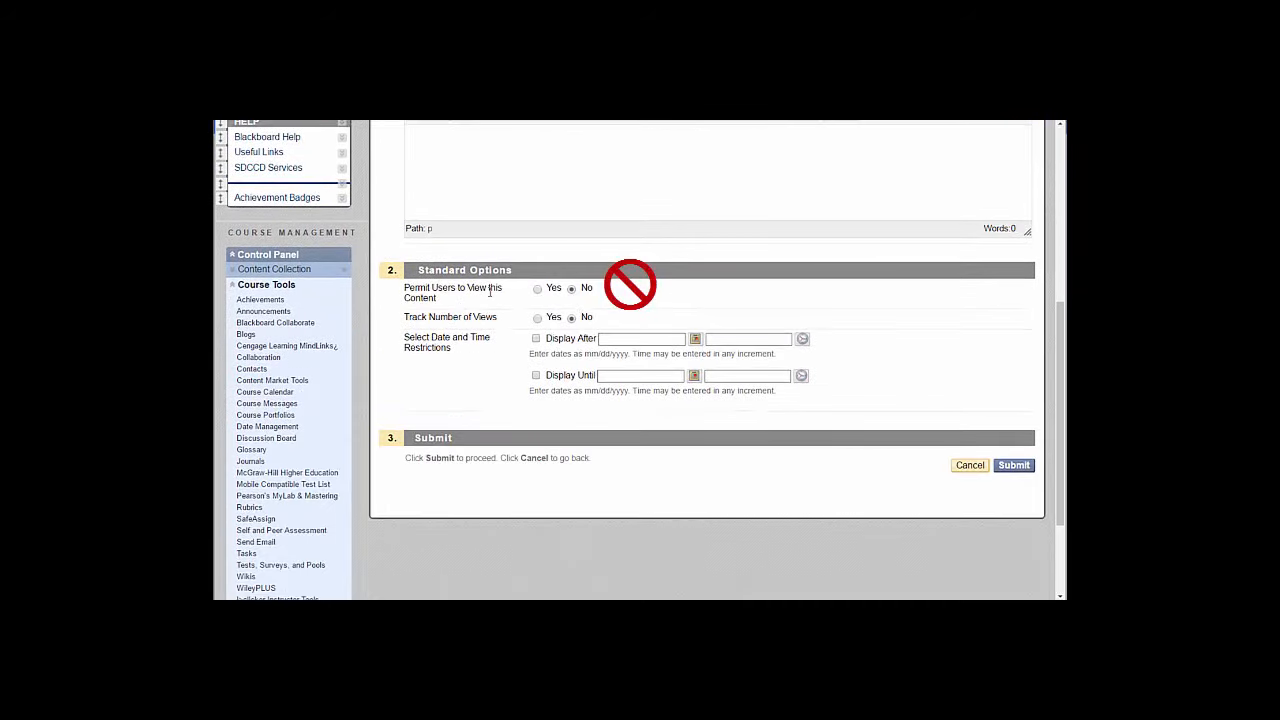
click(1012, 466)
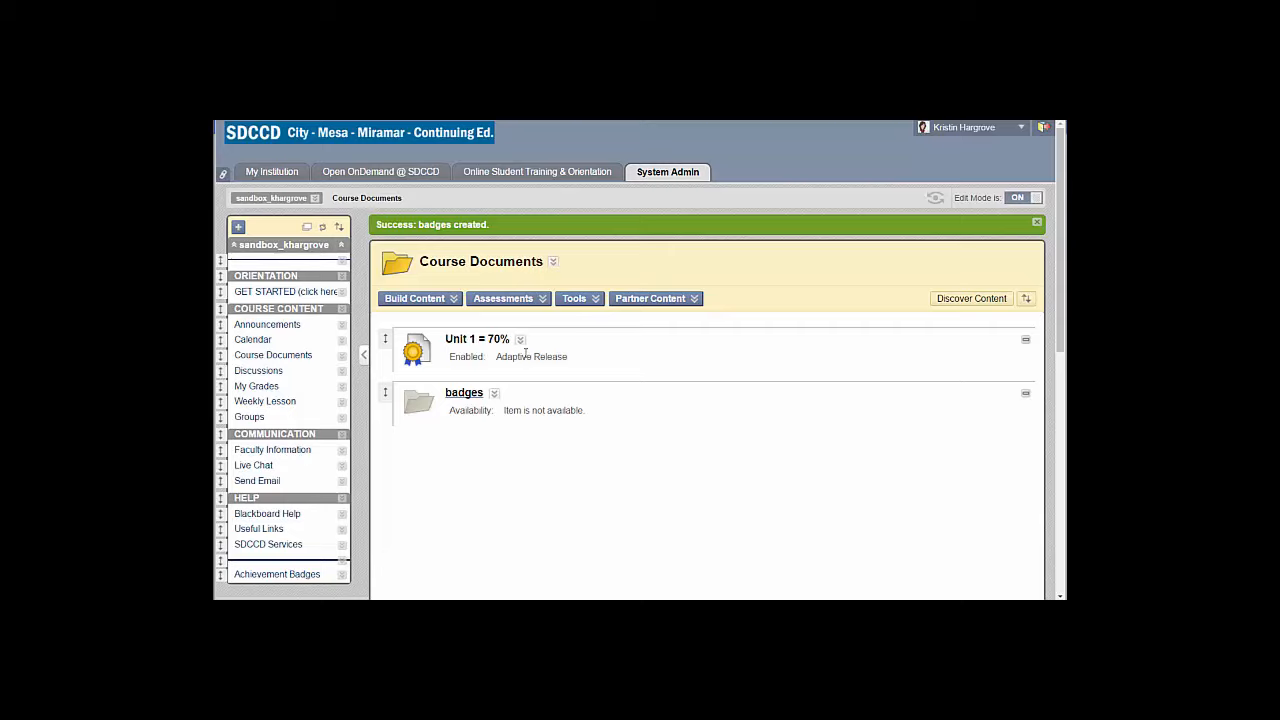
Step: Move the "Unit 1 = 70%" item from Course Documents into the badges folder and check the Achievement Badges page
click(521, 343)
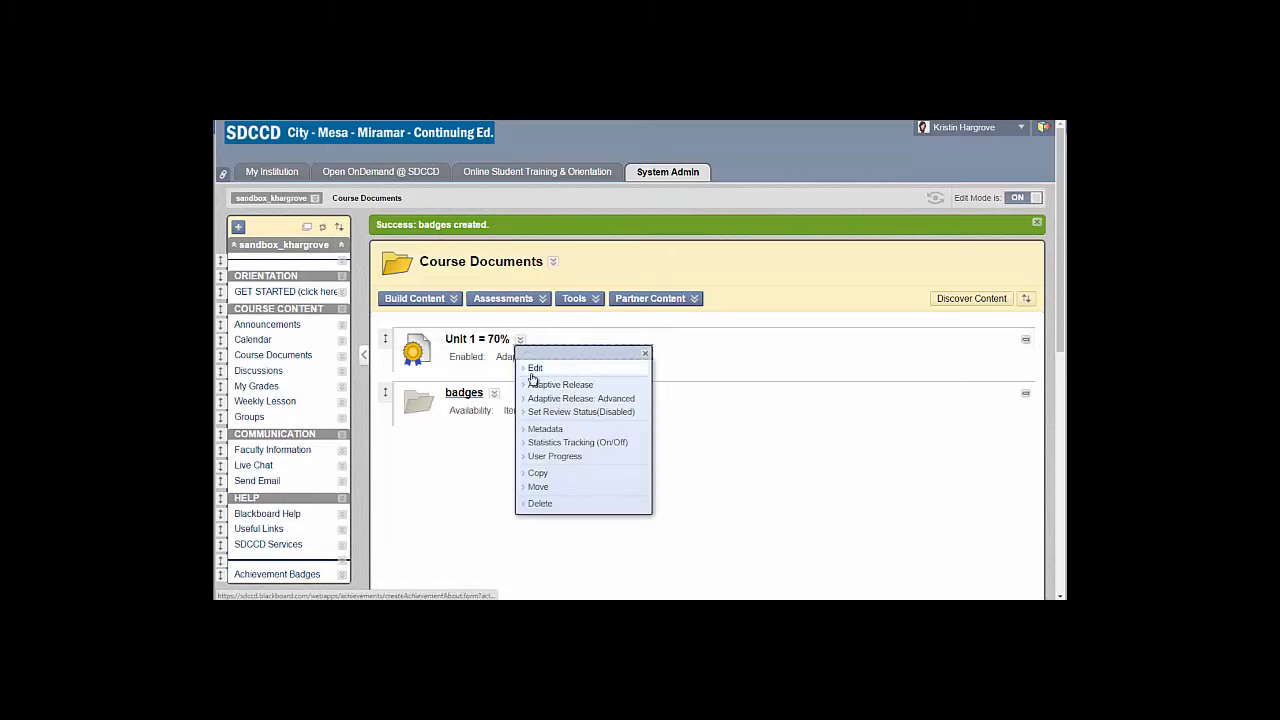
click(566, 492)
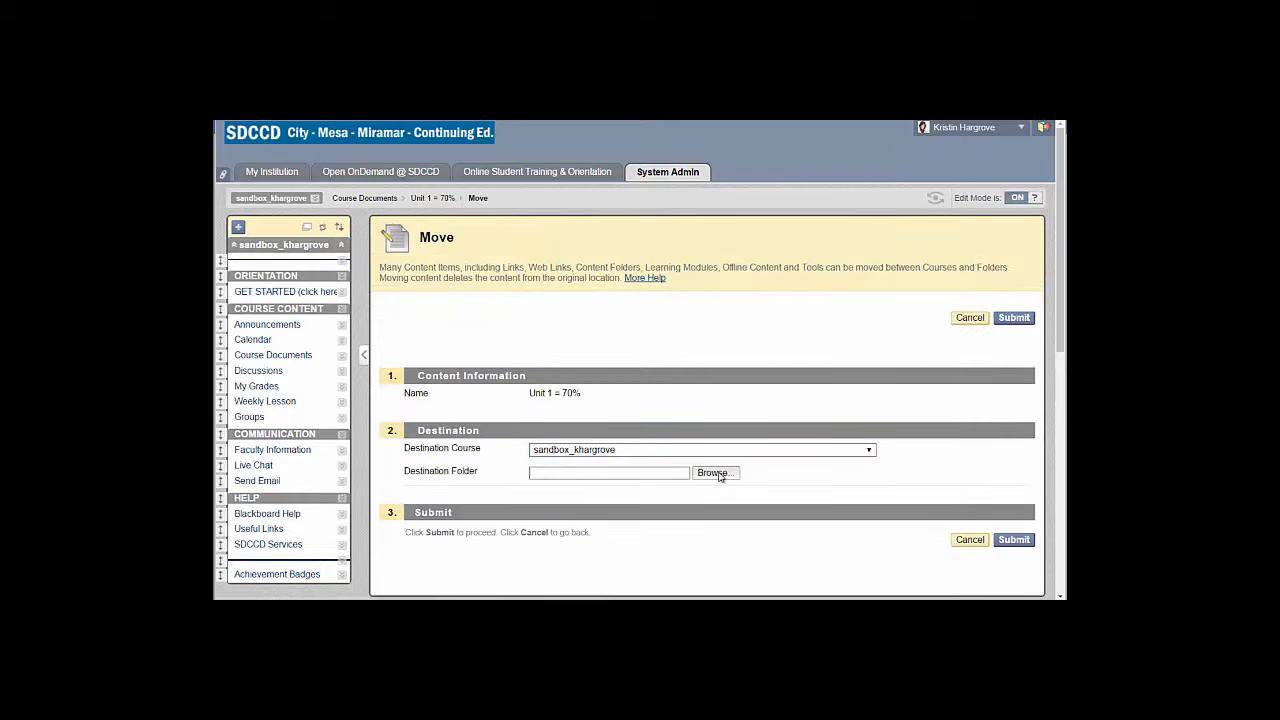
click(712, 472)
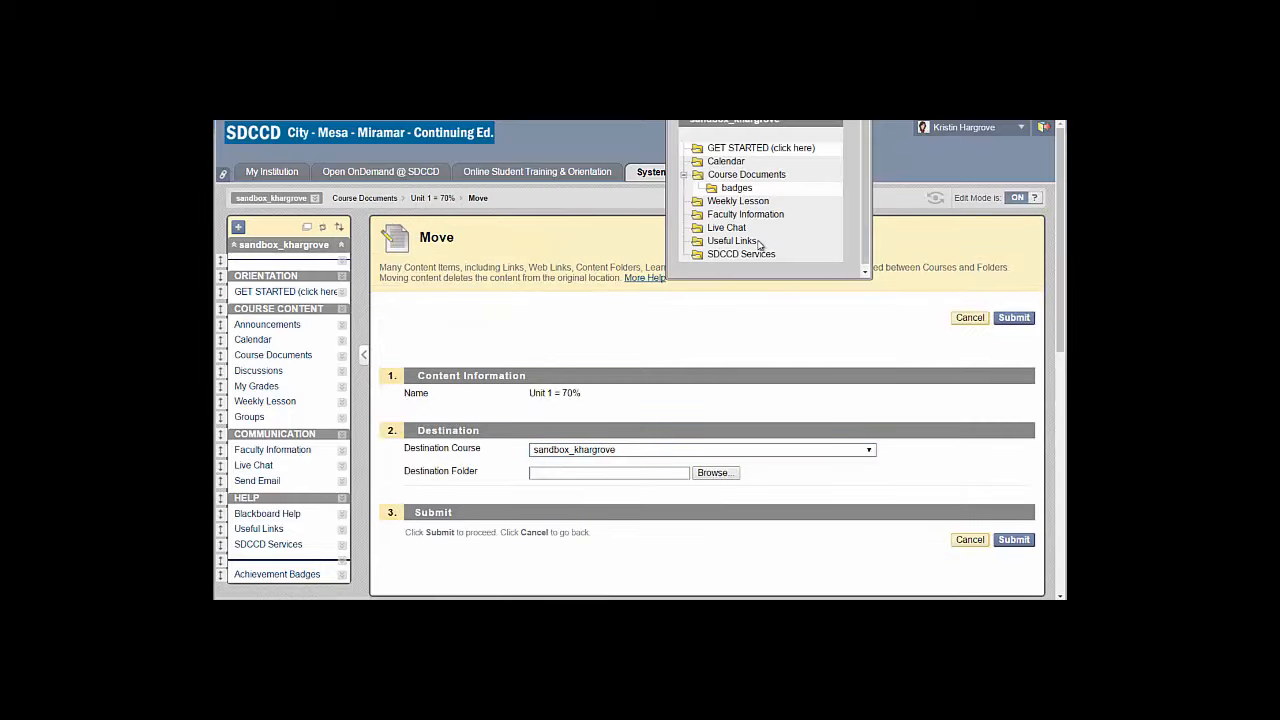
click(742, 188)
click(1008, 318)
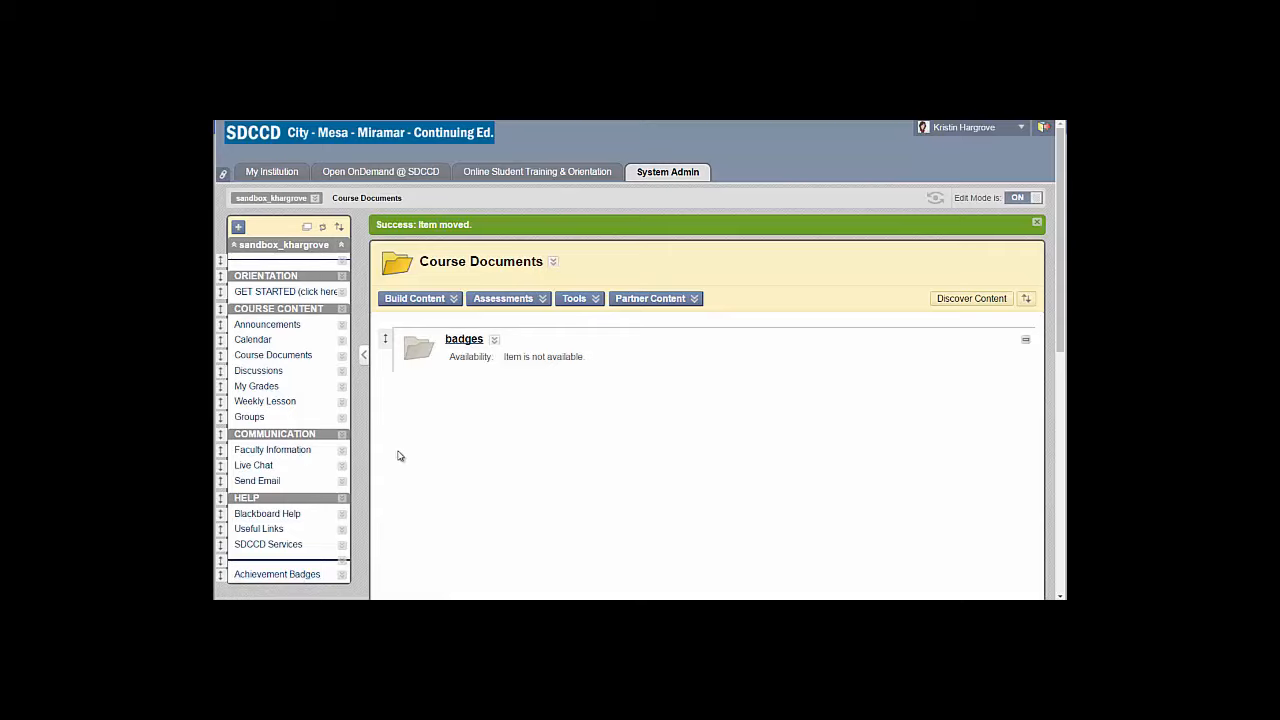
click(272, 574)
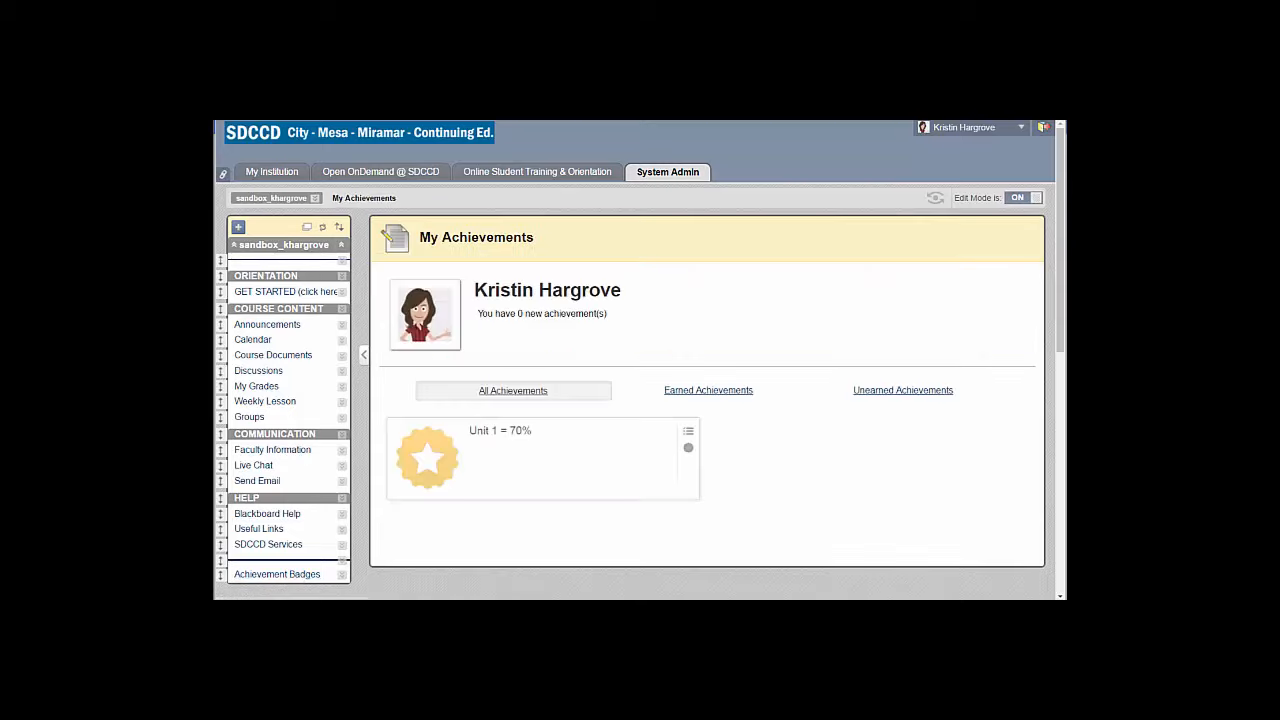